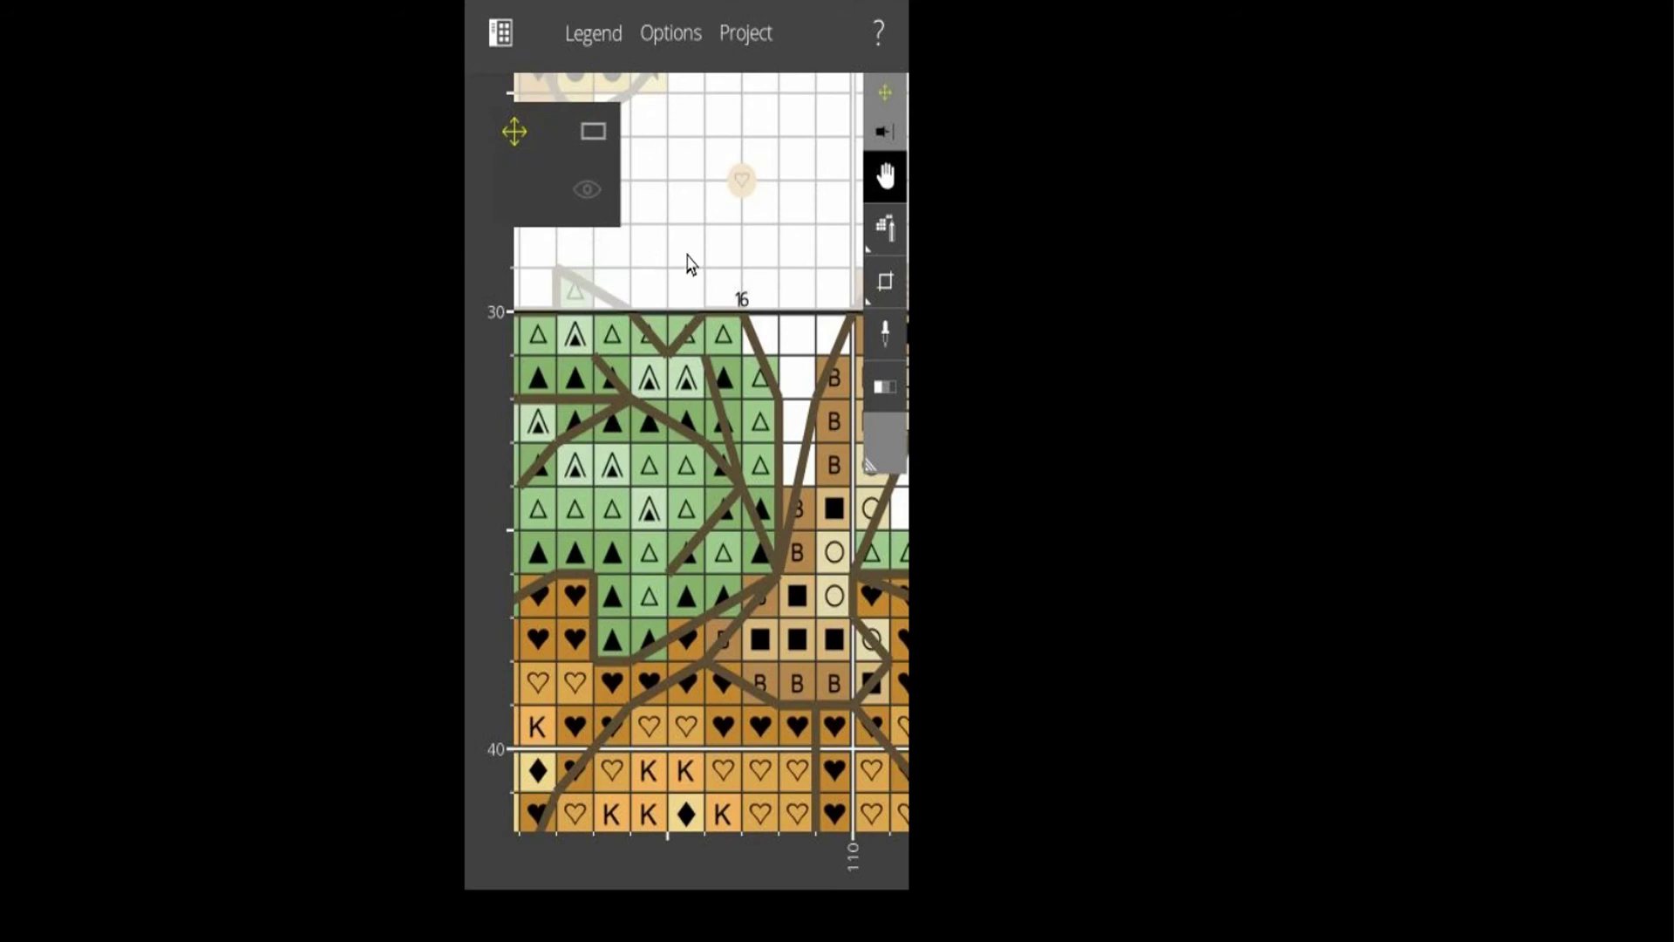
# - Inspect the thread assigned to an open-heart stitch just below row 40 beside column 110, and clear that thread selection
pyautogui.scroll(-5, 689, 263)
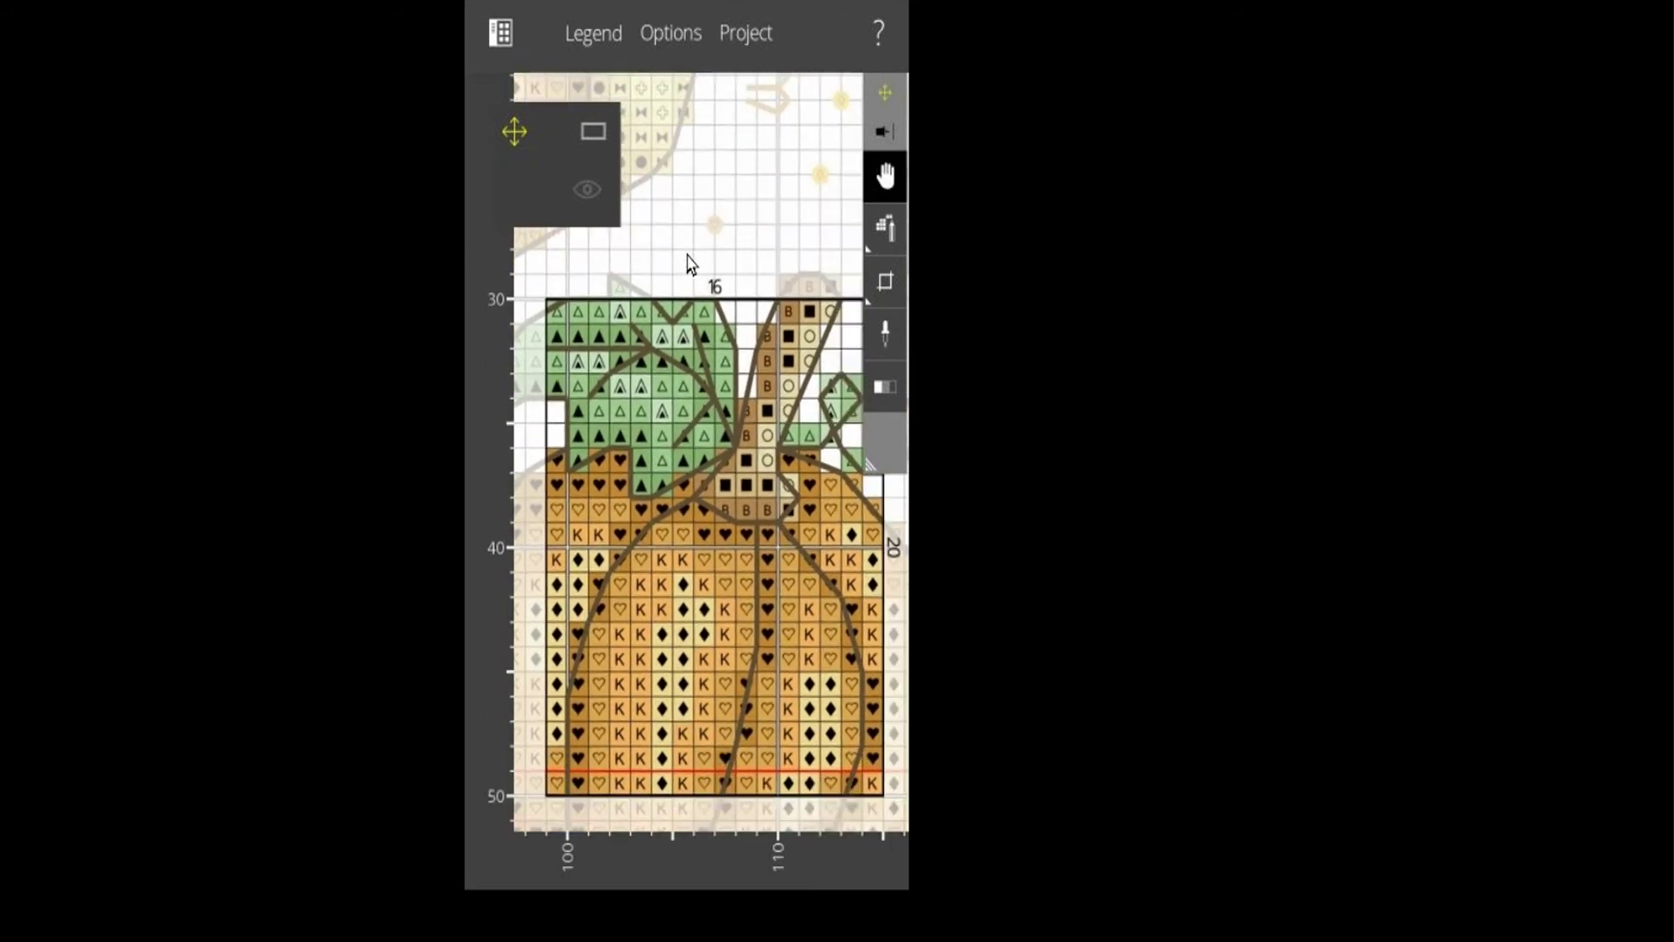
pyautogui.scroll(2, 689, 263)
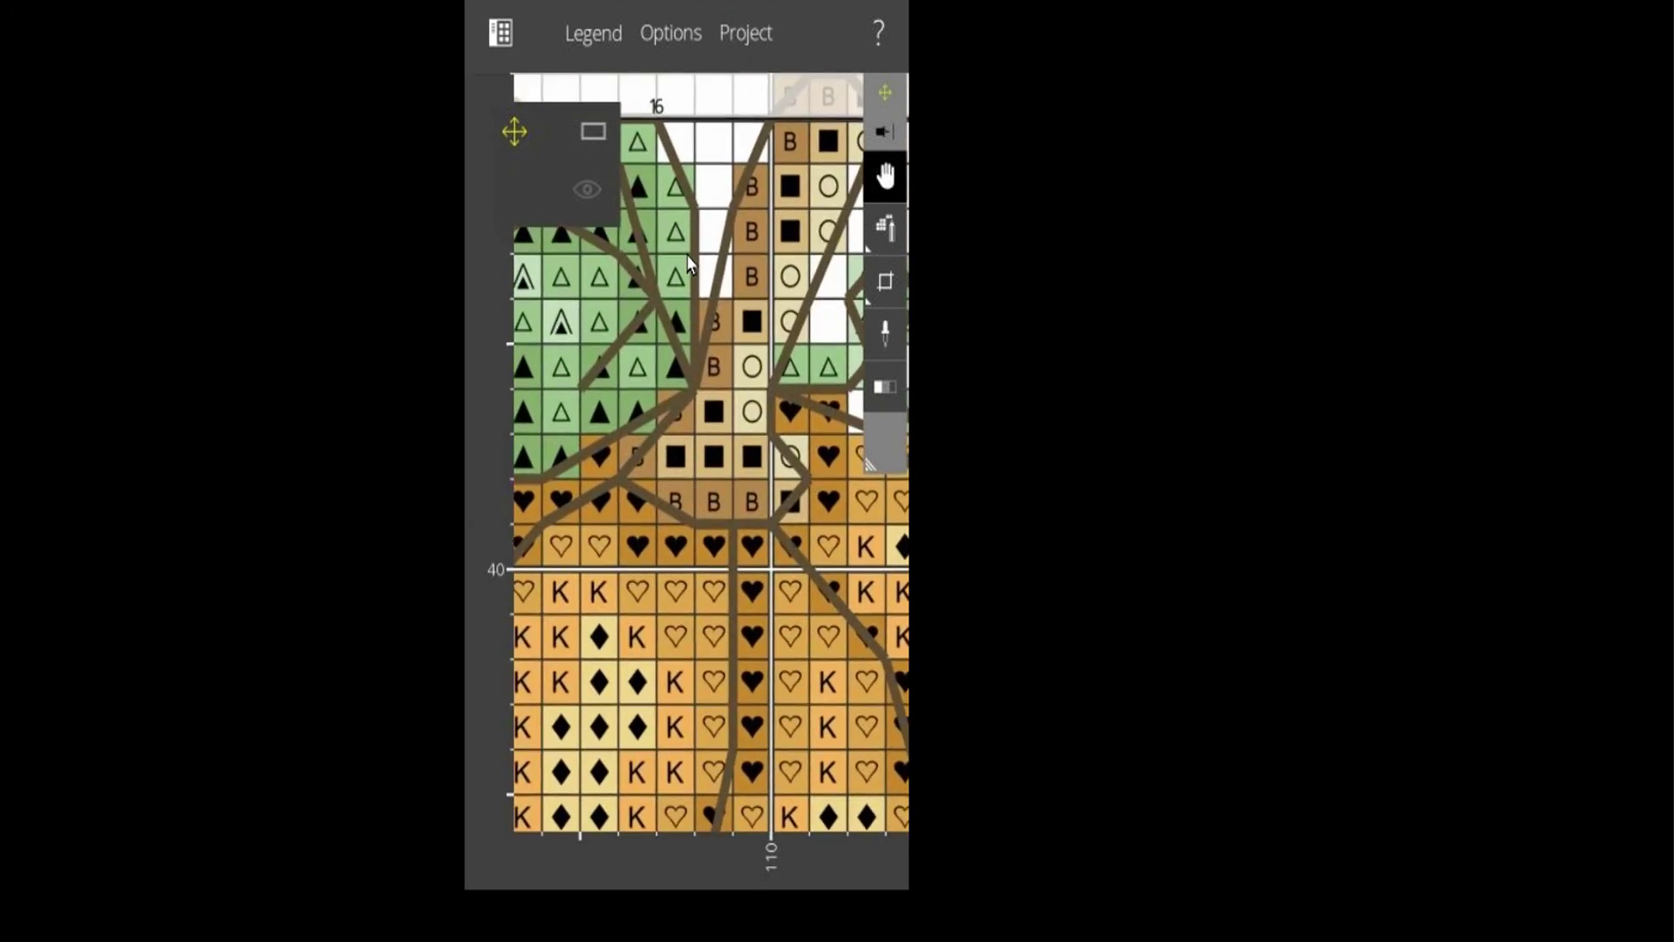
pyautogui.scroll(-4, 689, 263)
pyautogui.hscroll(2, 688, 254)
pyautogui.scroll(-1, 688, 255)
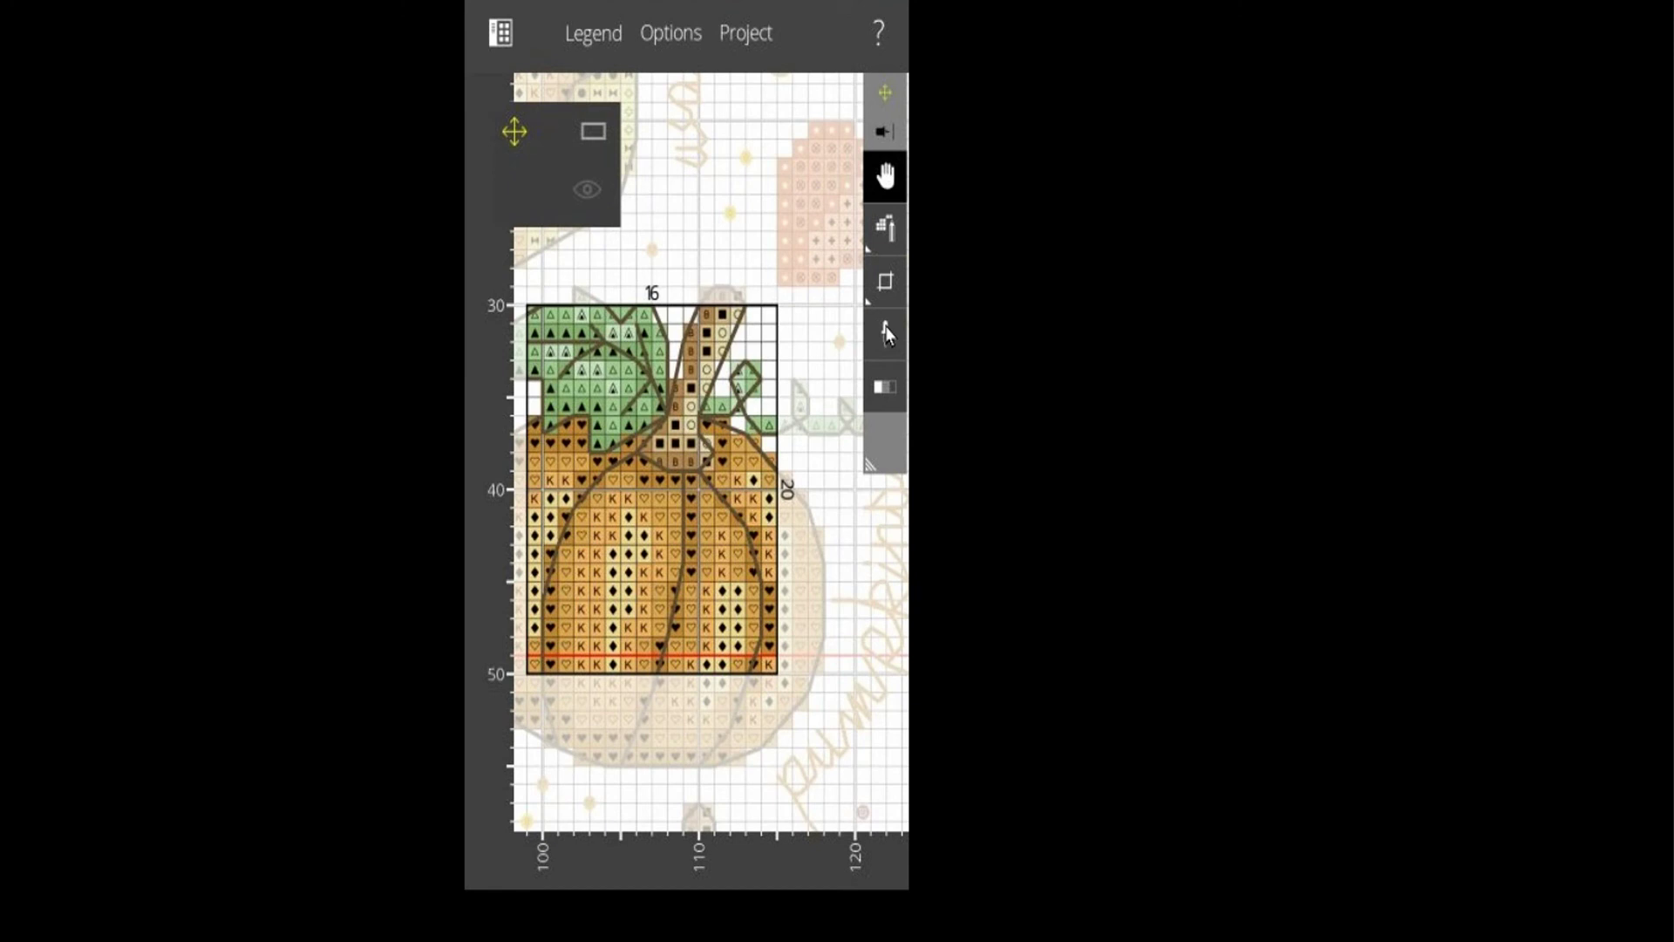
pyautogui.scroll(4, 886, 335)
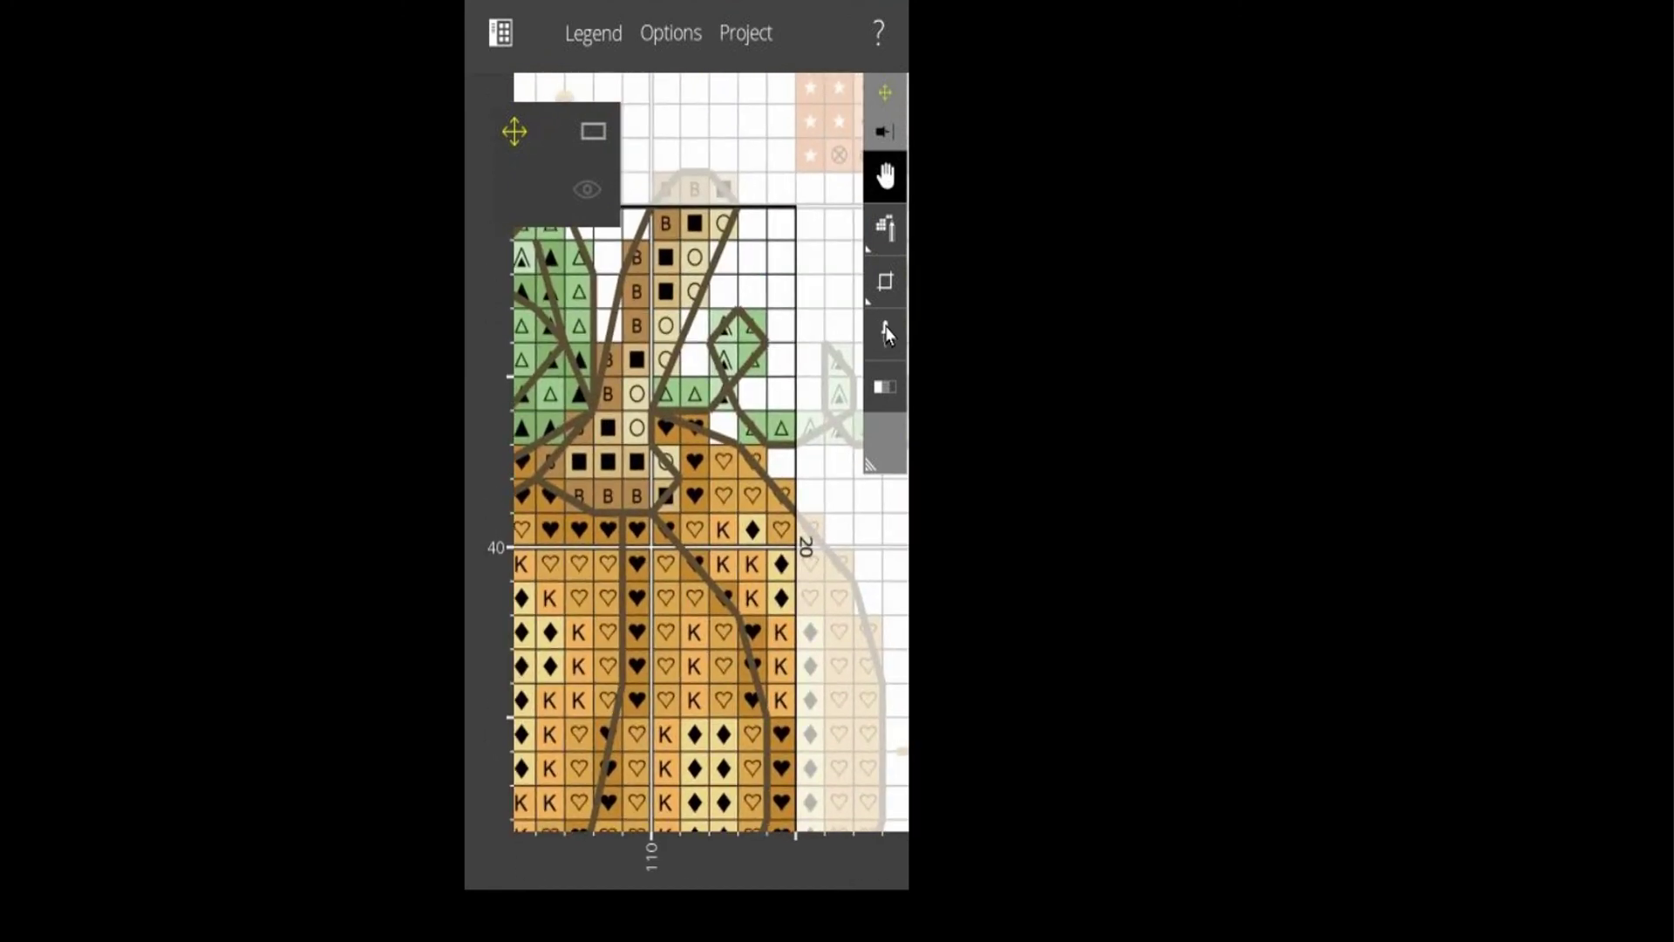
pyautogui.scroll(5, 886, 334)
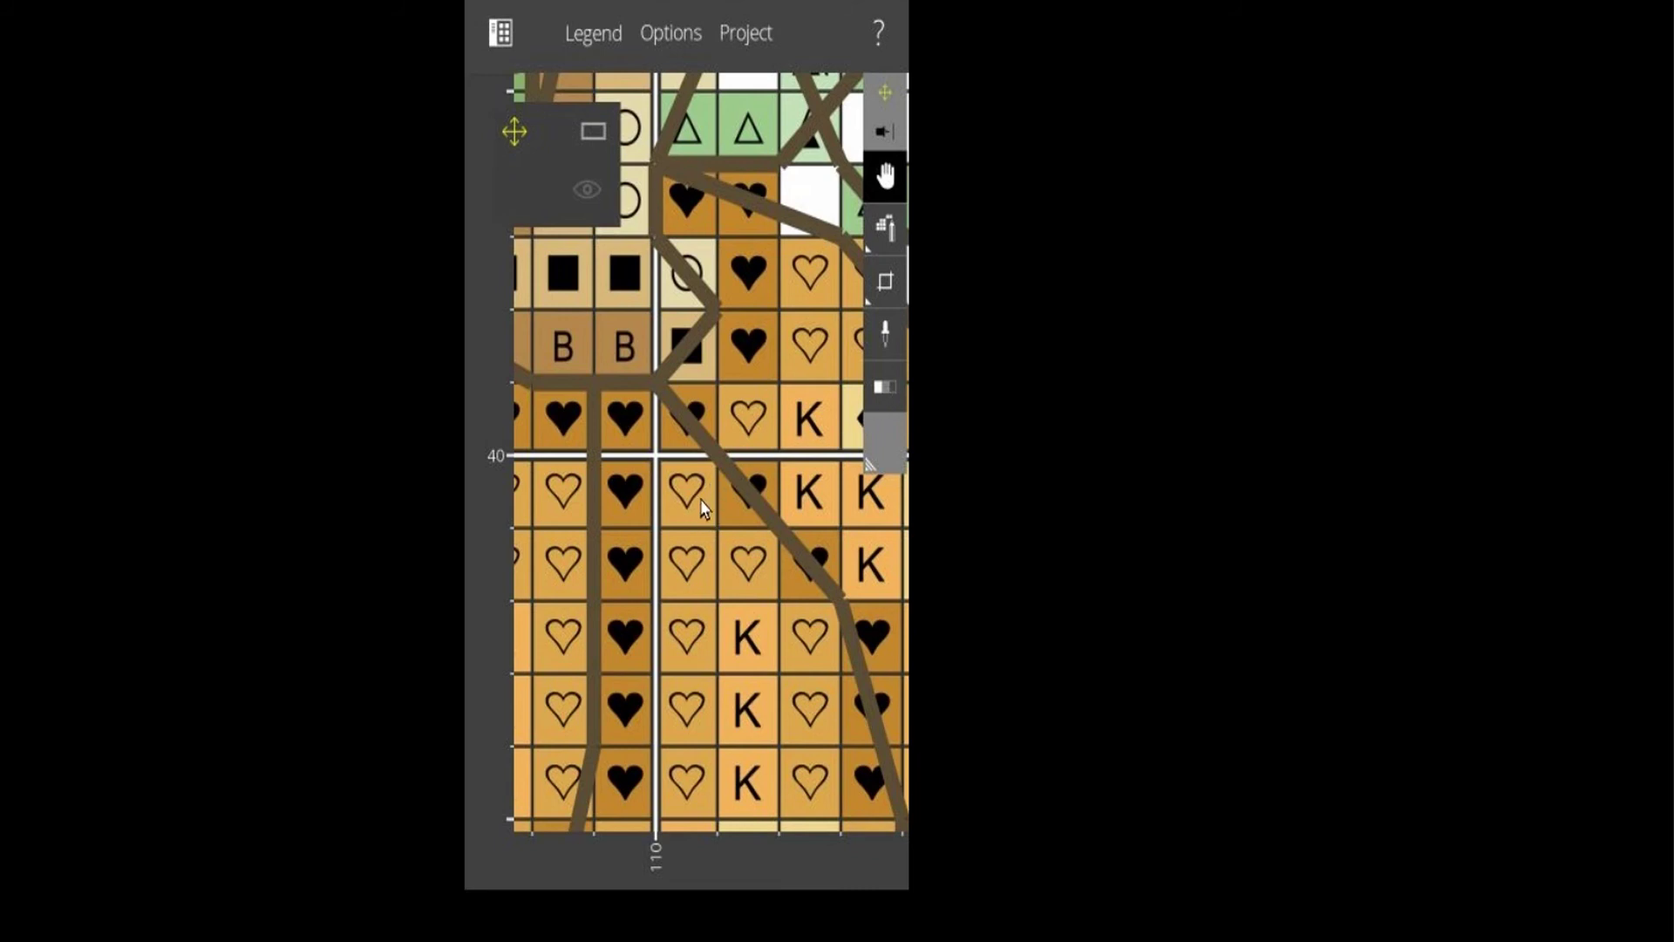
pyautogui.click(898, 353)
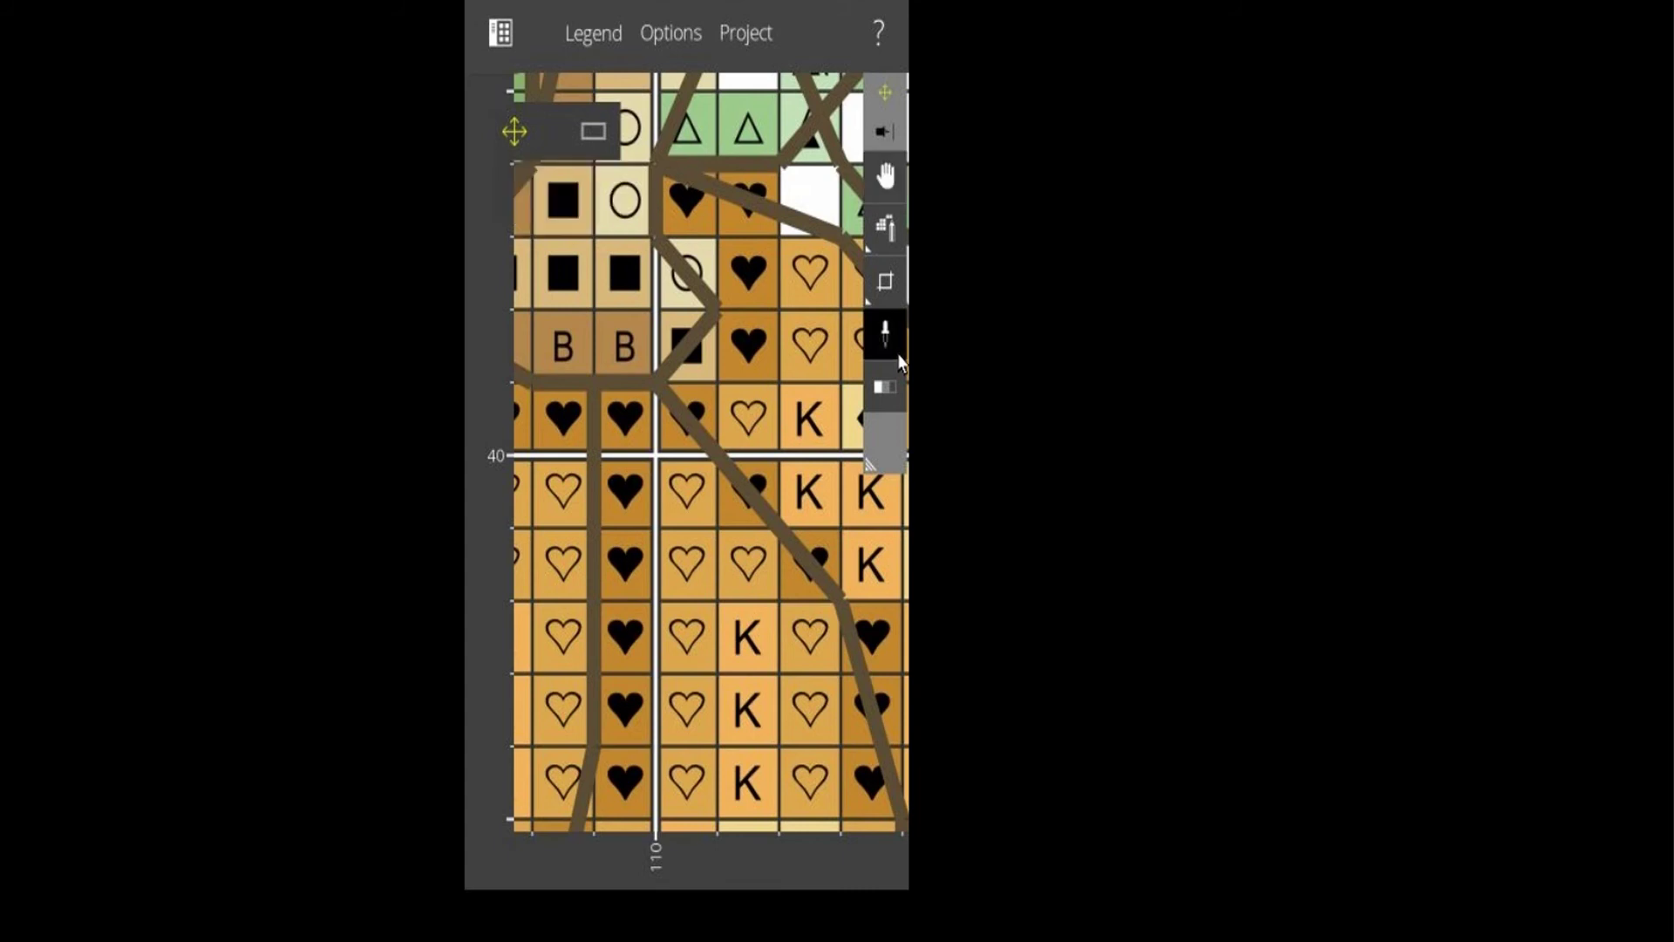
pyautogui.click(697, 567)
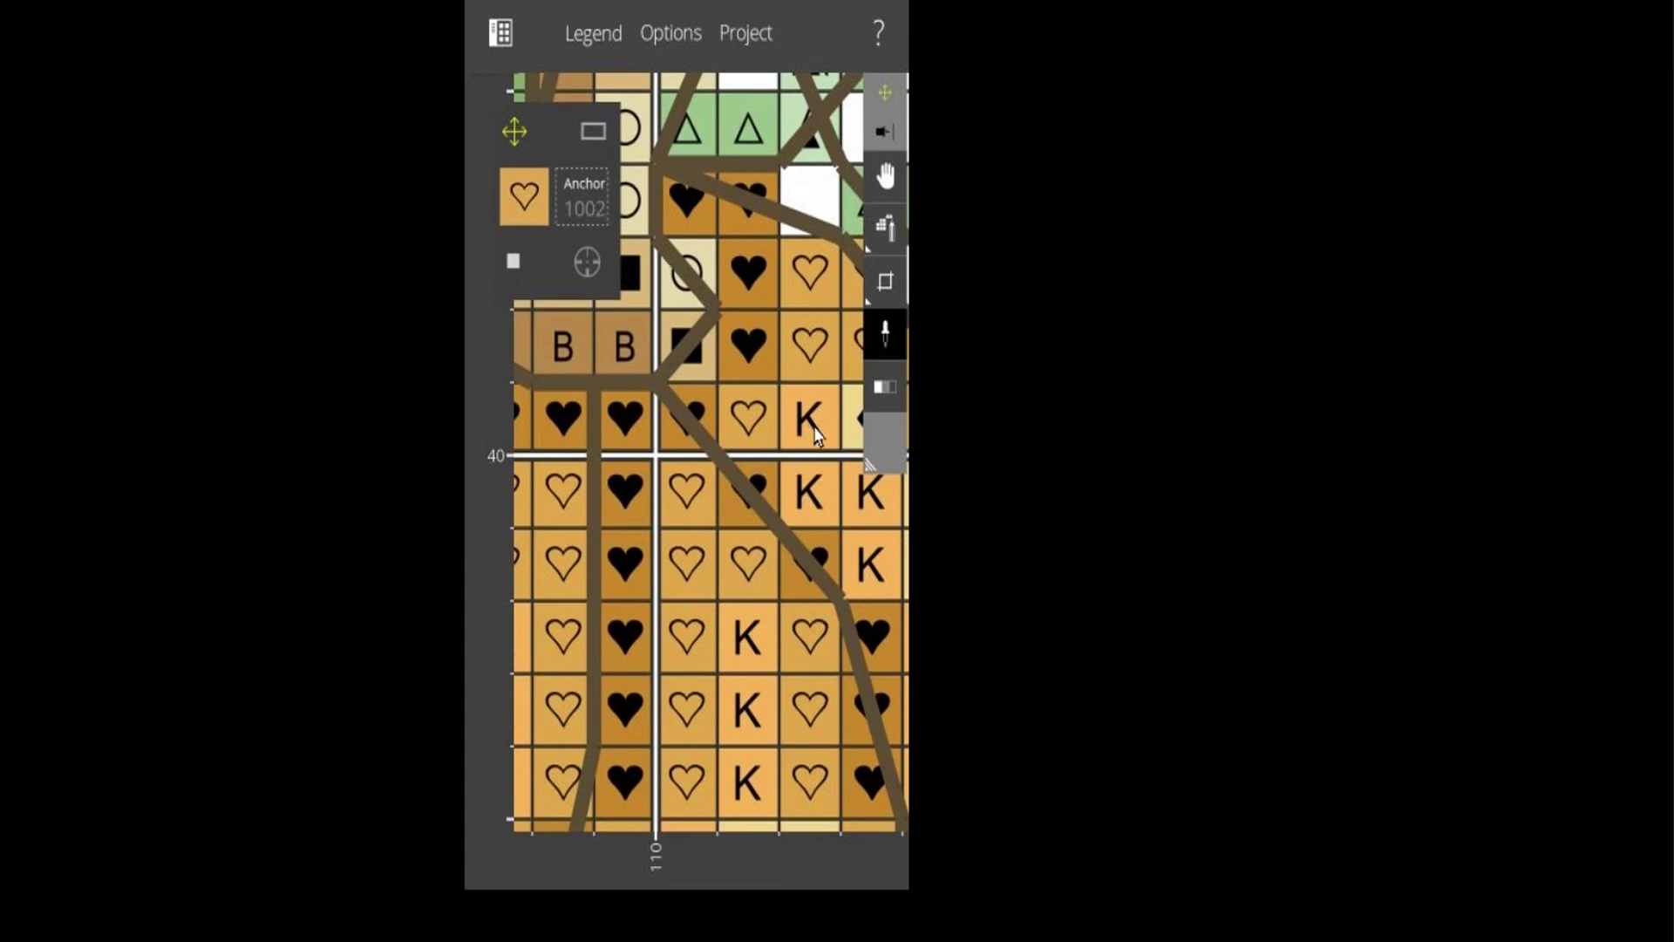
pyautogui.click(685, 491)
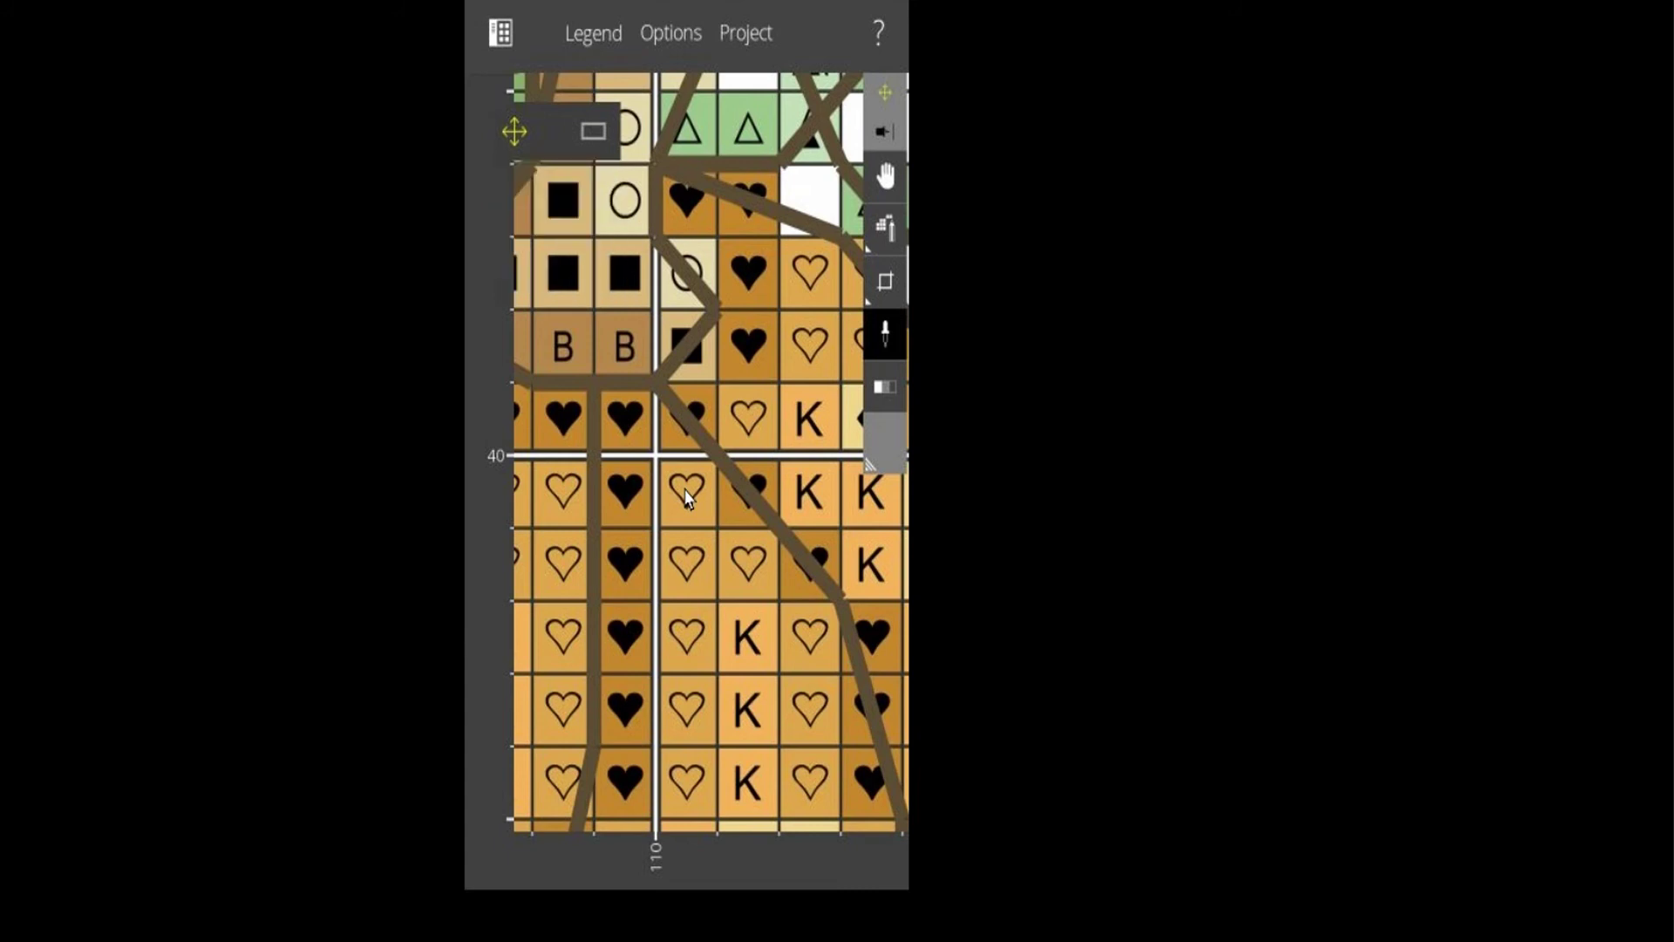
# - Highlight only the Anchor 1002 Golden Brown-LT stitches from an open-heart cell's thread details, and close the details
pyautogui.click(887, 178)
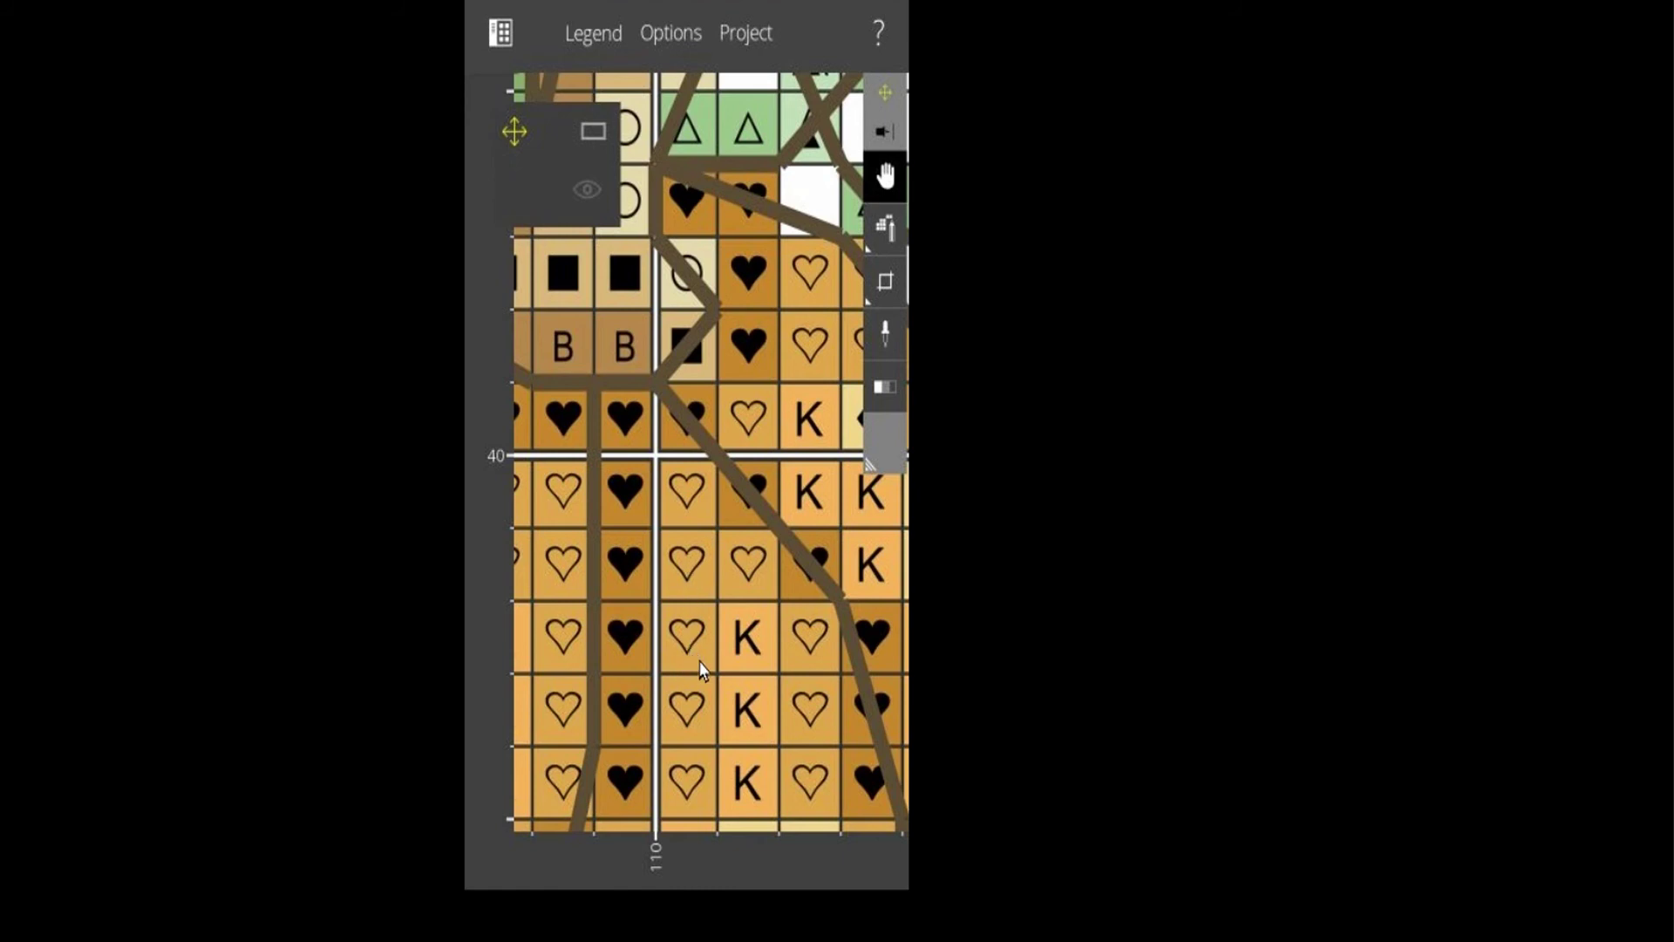
pyautogui.moveTo(702, 662); pyautogui.dragTo(693, 664)
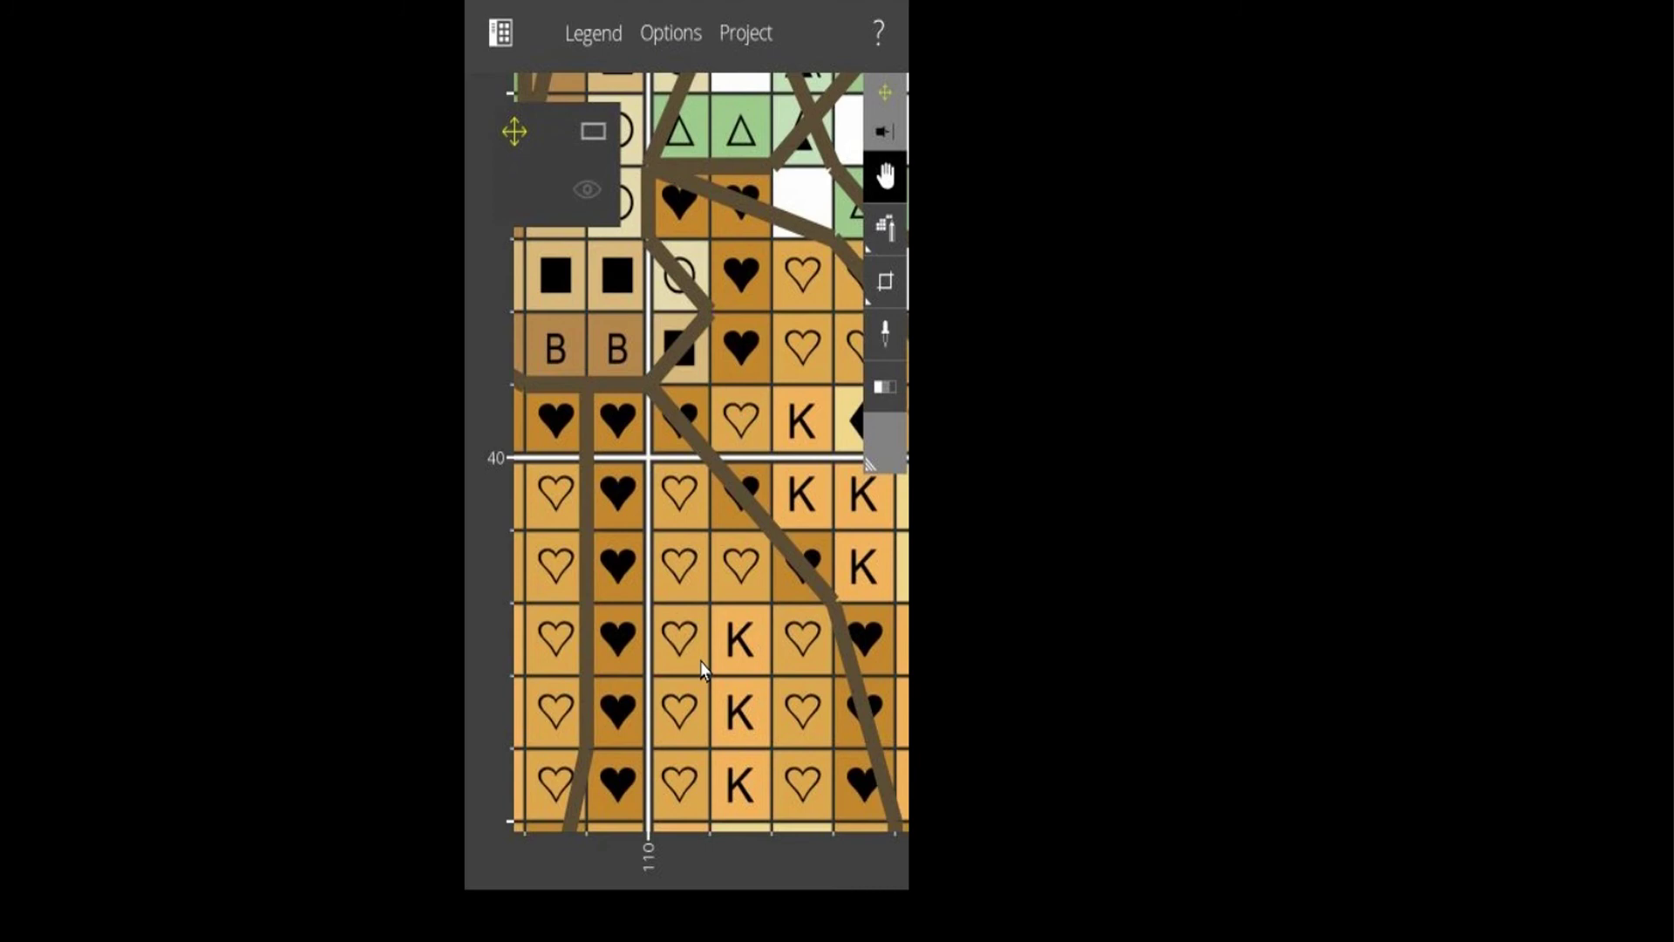
pyautogui.click(703, 671)
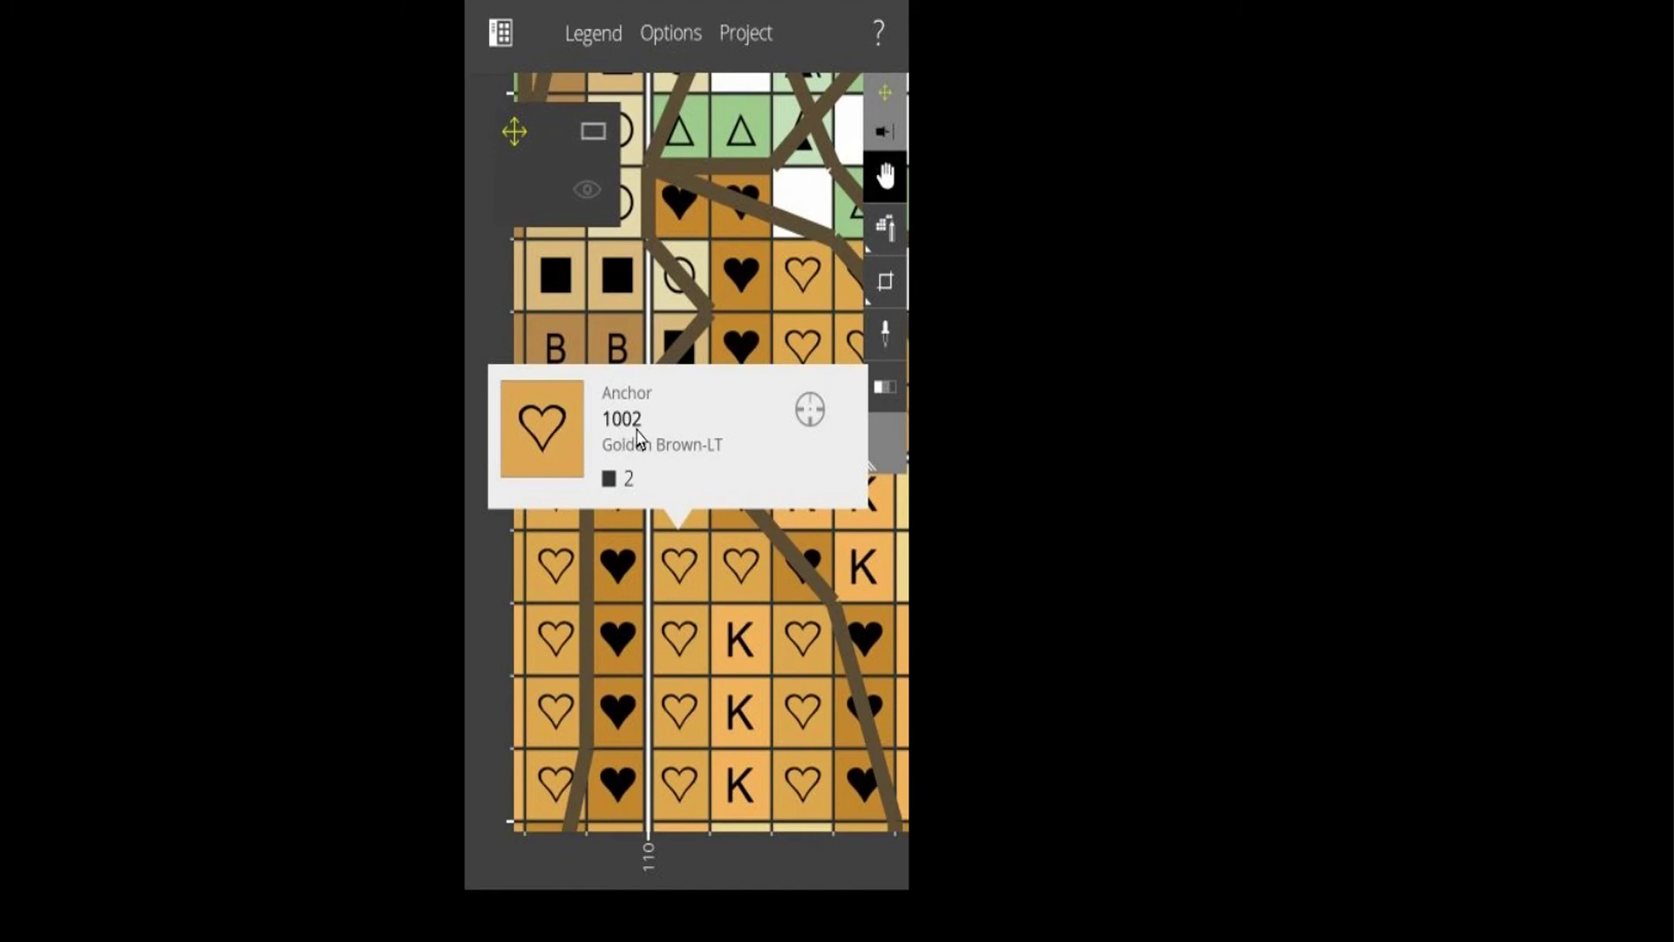
pyautogui.click(806, 435)
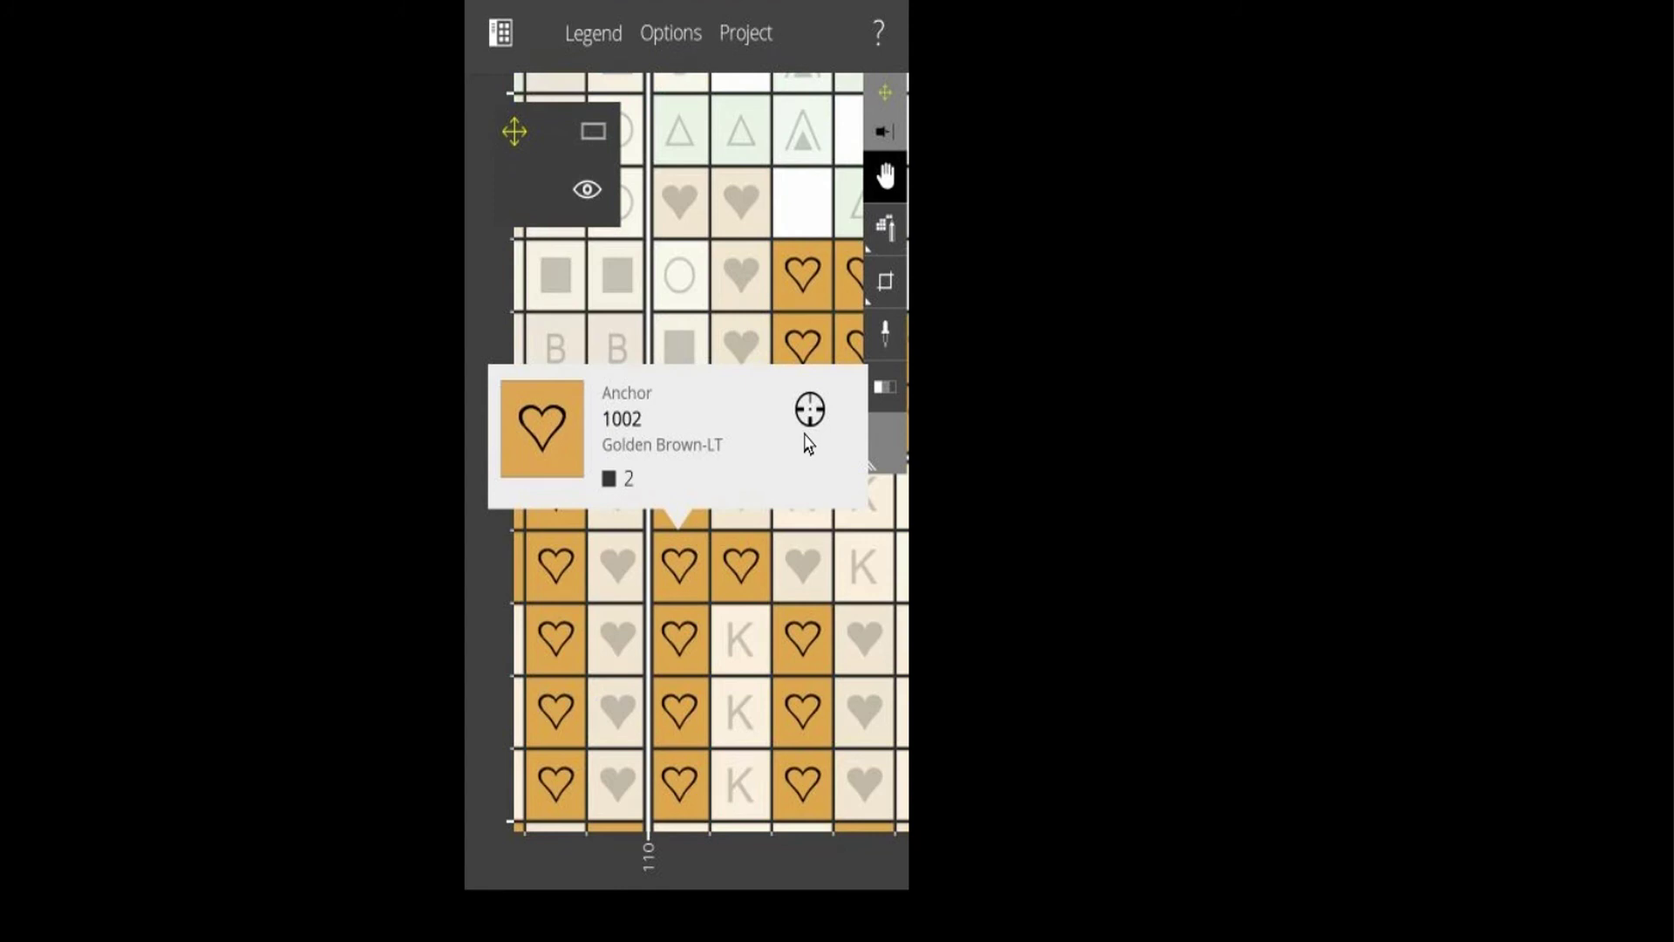
pyautogui.click(809, 444)
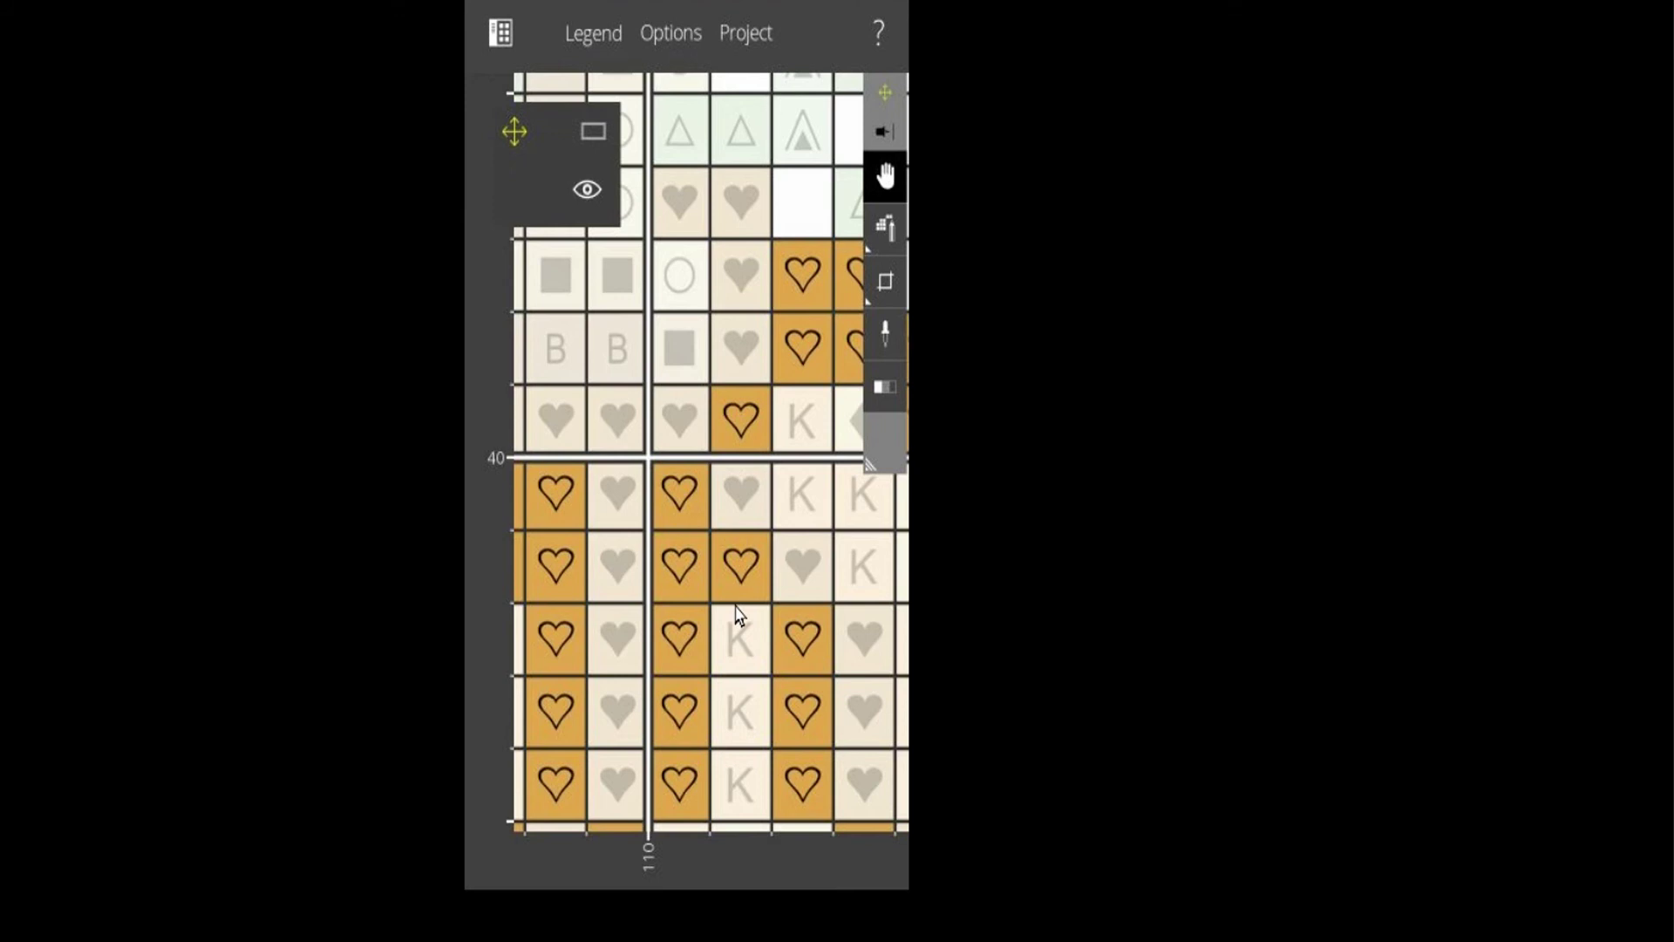
# - Mark the highlighted Anchor 1002 stitches just past column 110 in the rows below 40, and clear those marks
pyautogui.scroll(-2, 737, 614)
pyautogui.scroll(-2, 737, 615)
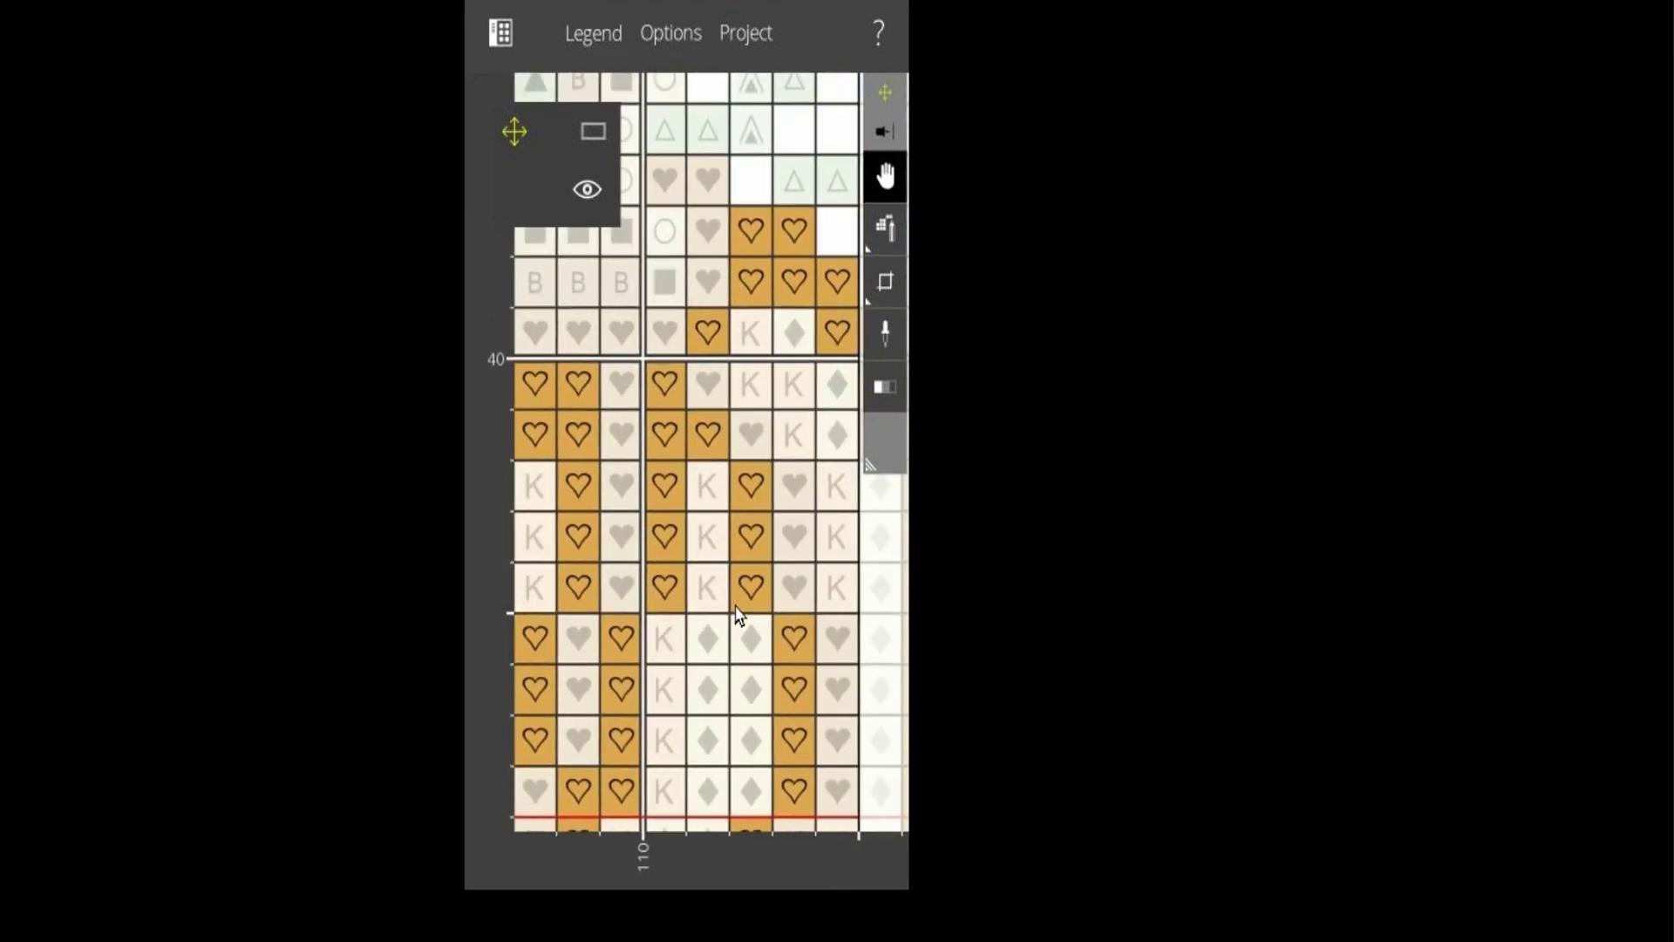
pyautogui.click(886, 229)
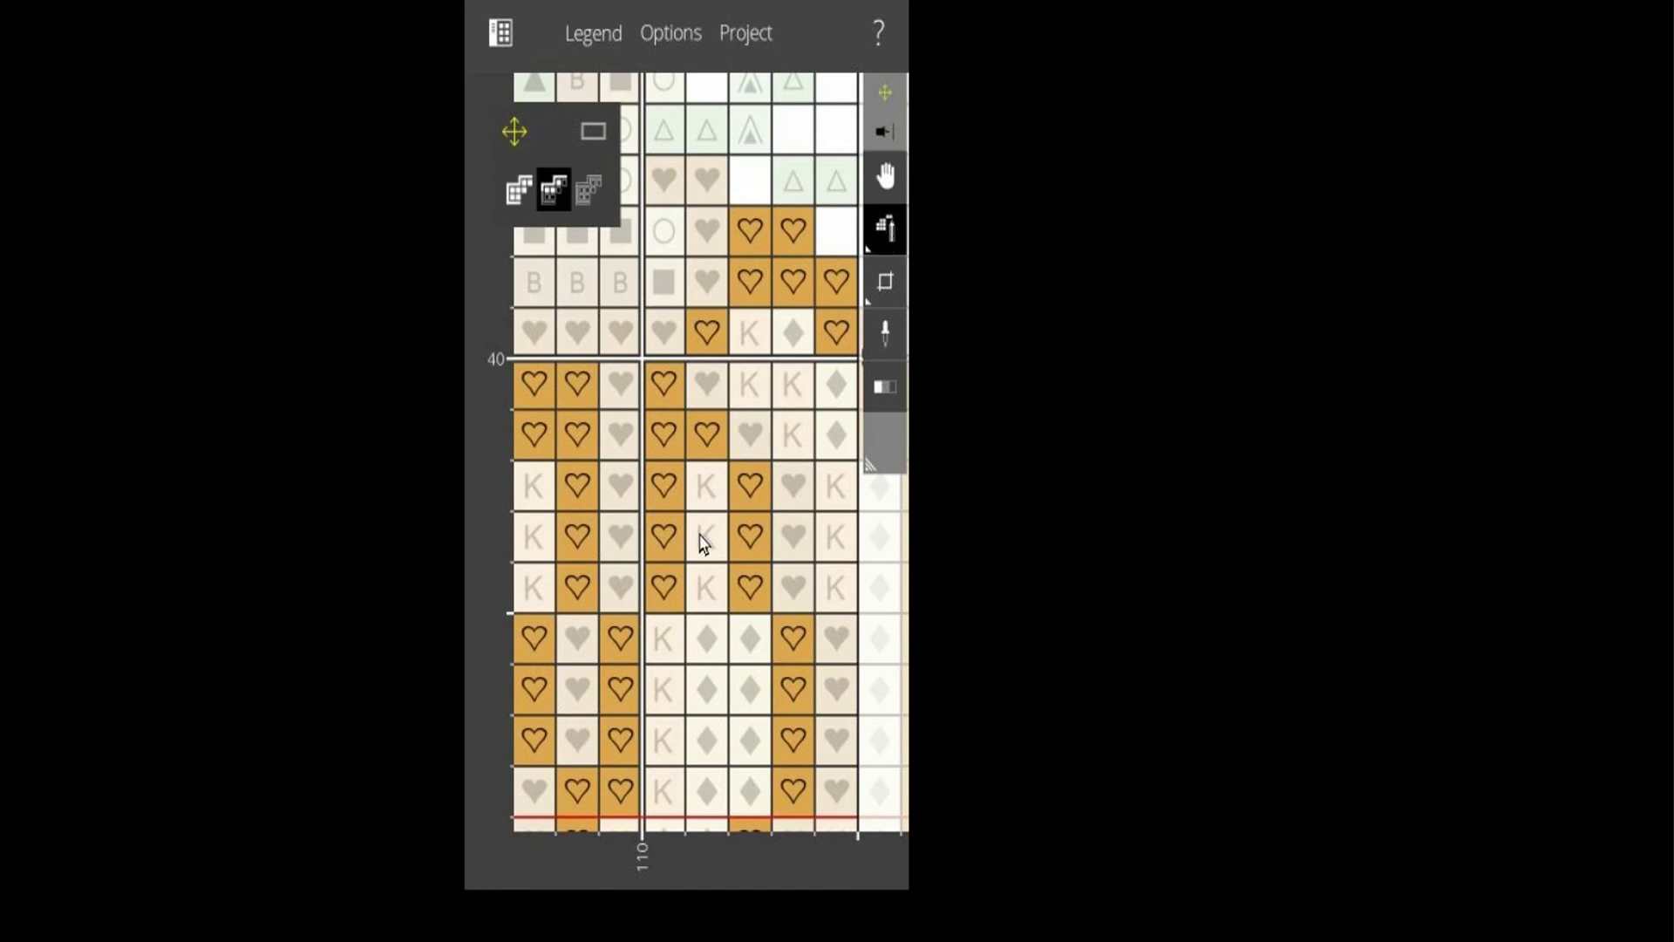
pyautogui.click(664, 587)
pyautogui.click(749, 587)
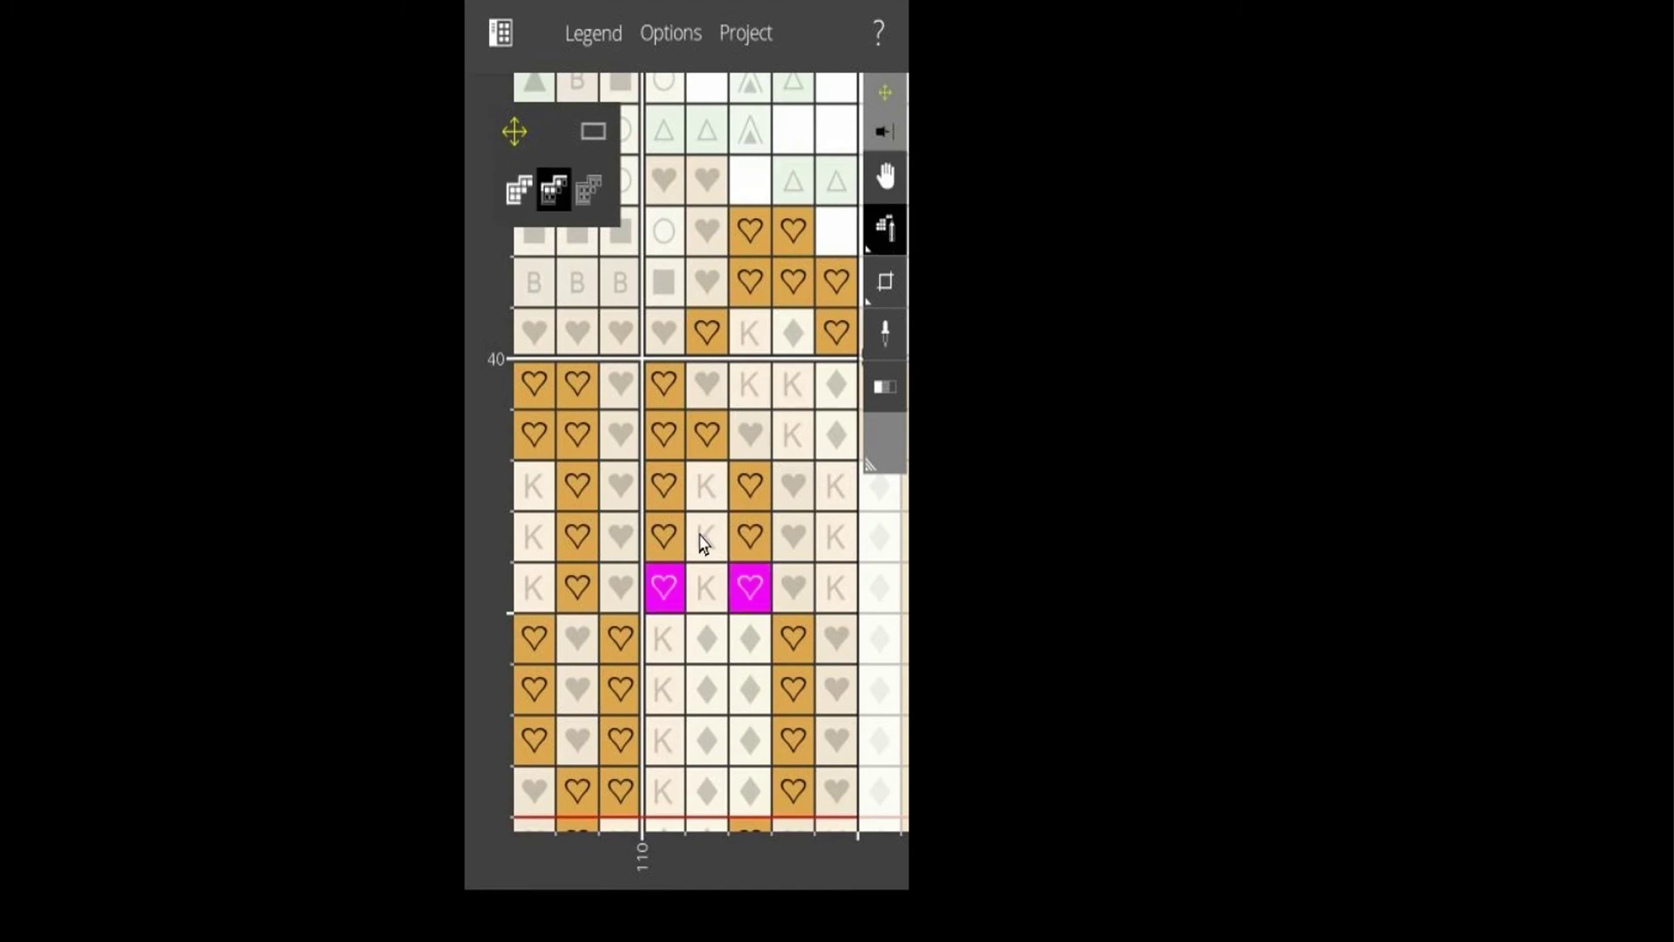
pyautogui.click(749, 537)
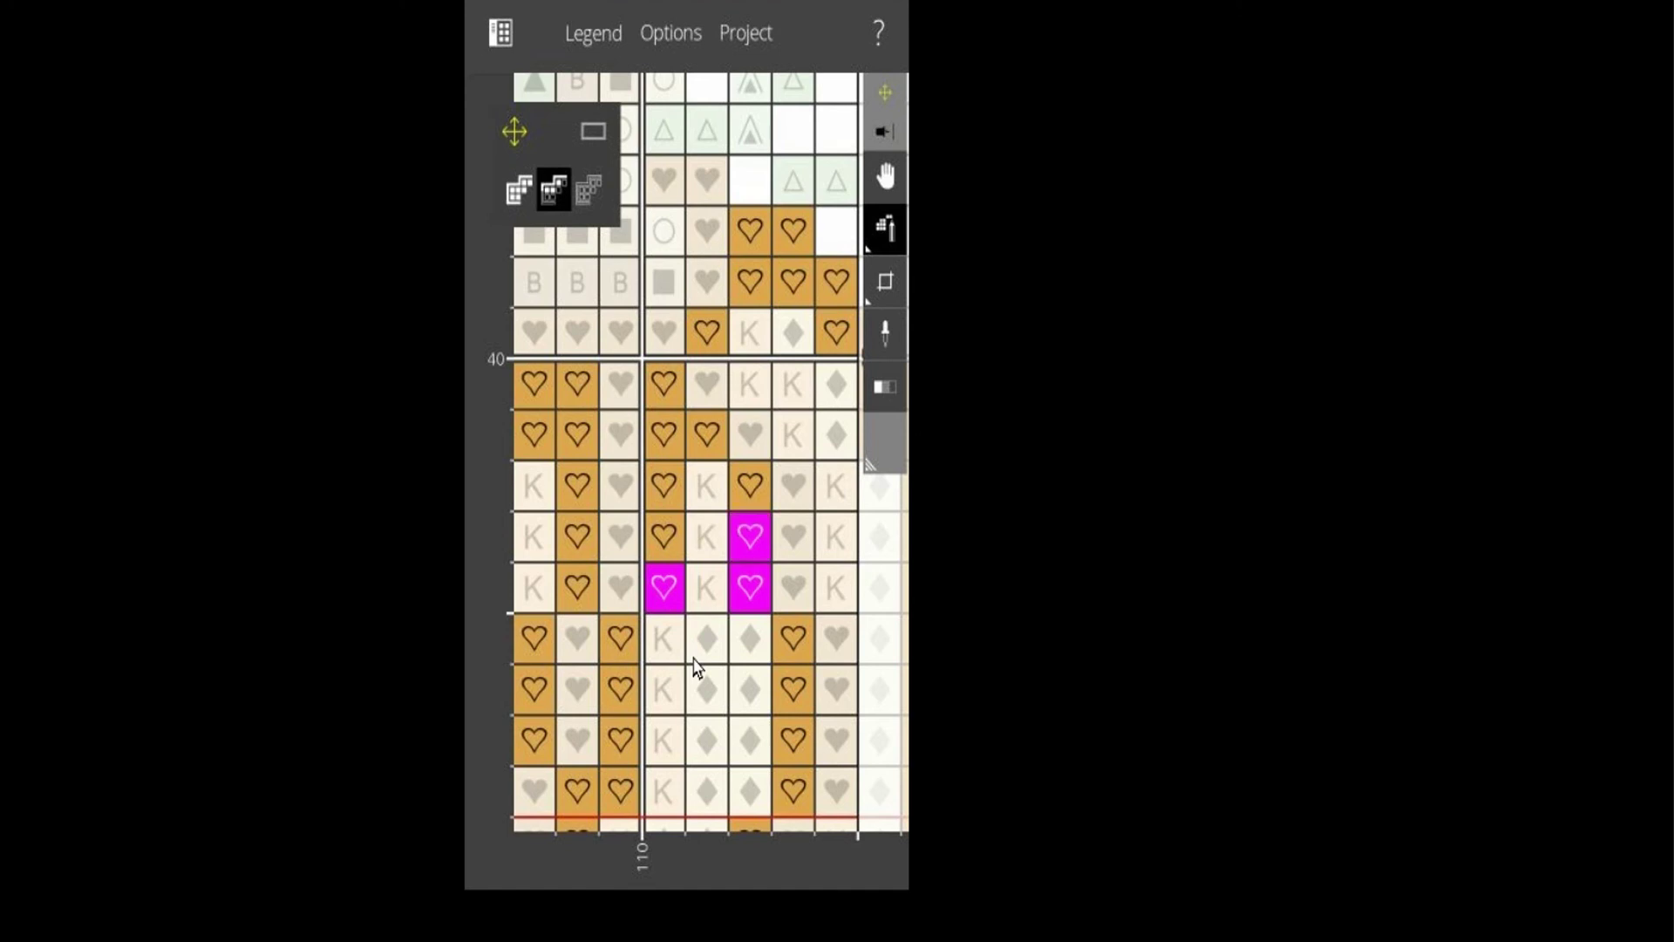
pyautogui.click(664, 536)
pyautogui.click(663, 486)
pyautogui.click(749, 486)
pyautogui.click(706, 434)
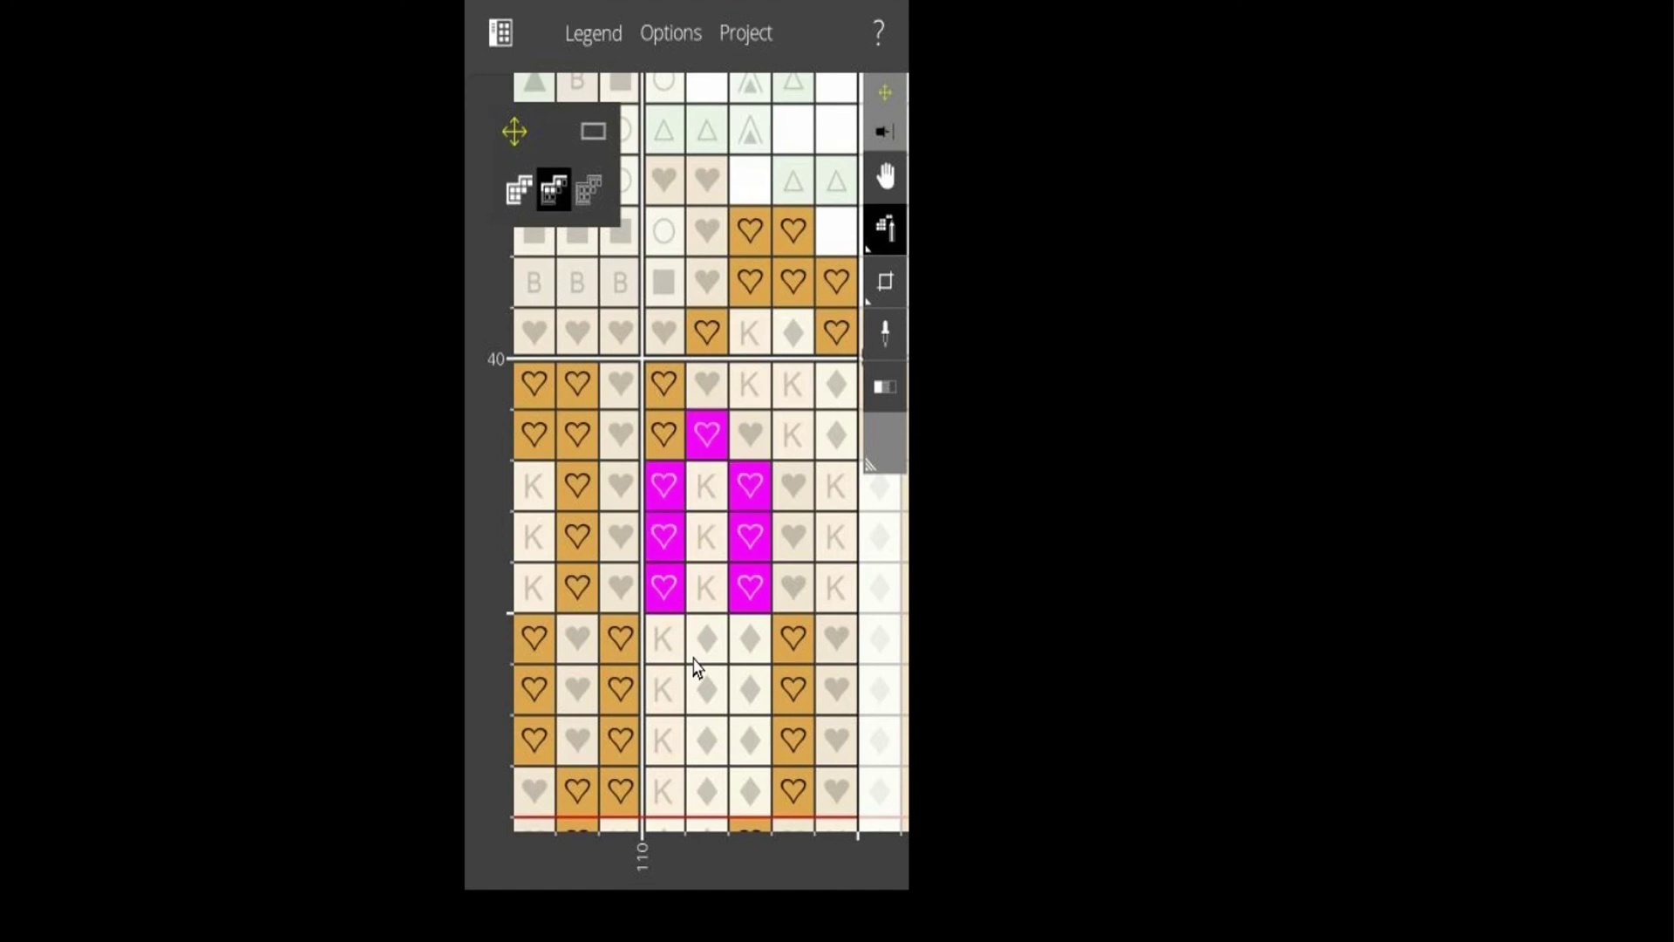
pyautogui.click(664, 433)
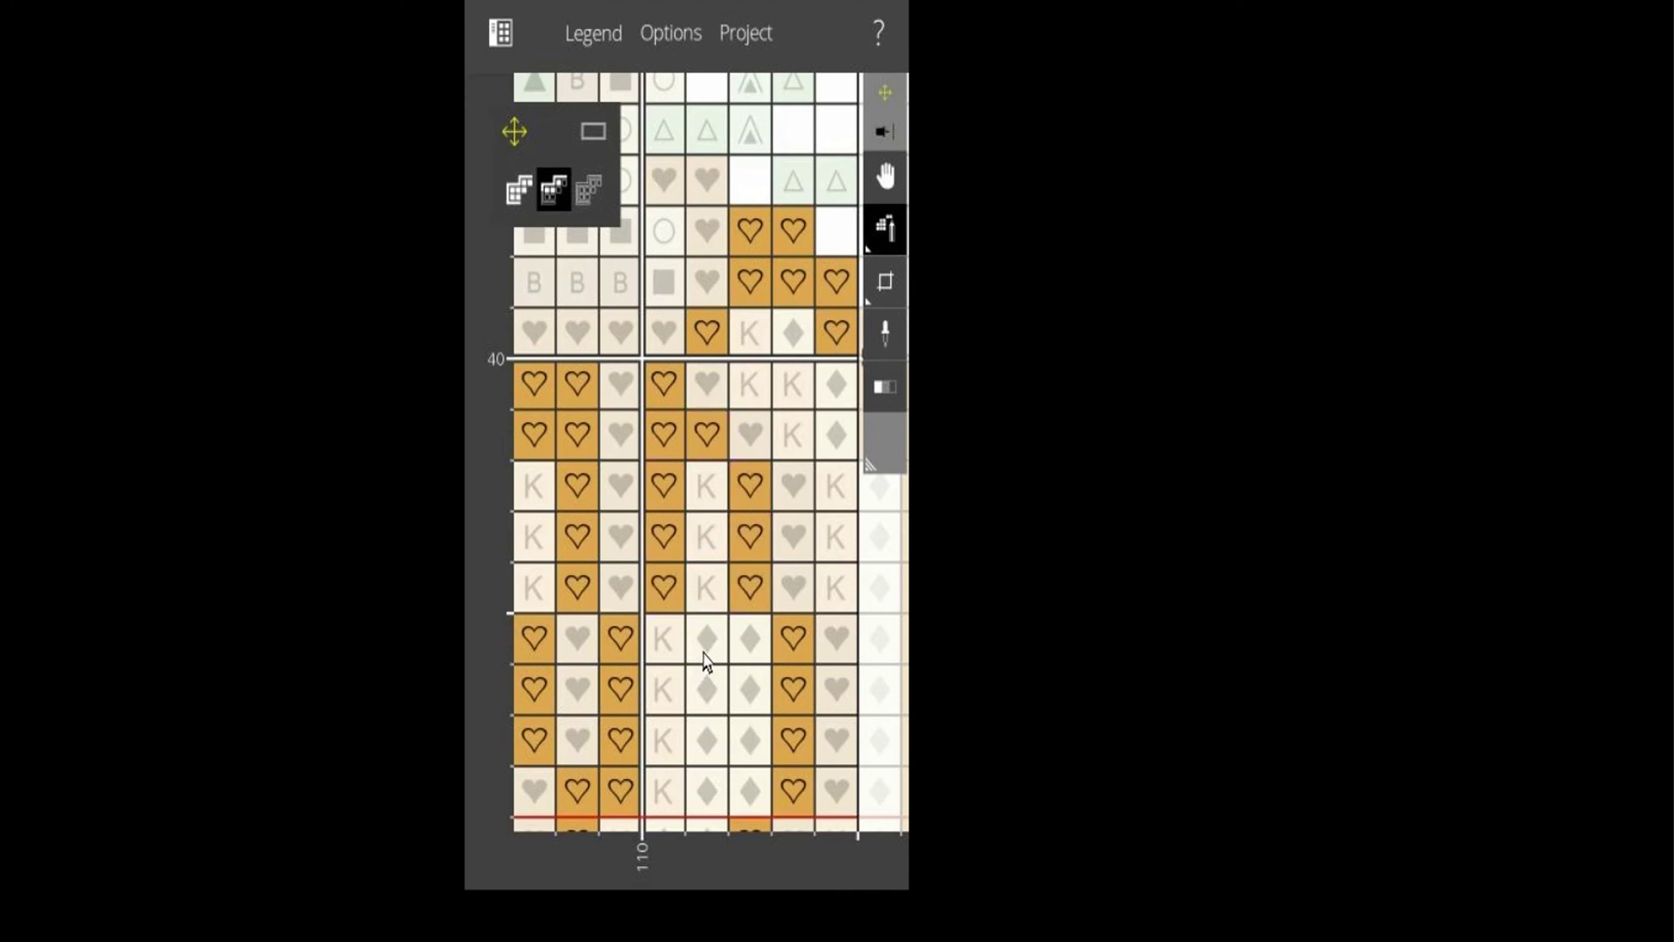
# - Turn off the Anchor 1002 highlight from an open-heart cell's thread details, and close the details
pyautogui.scroll(4, 705, 661)
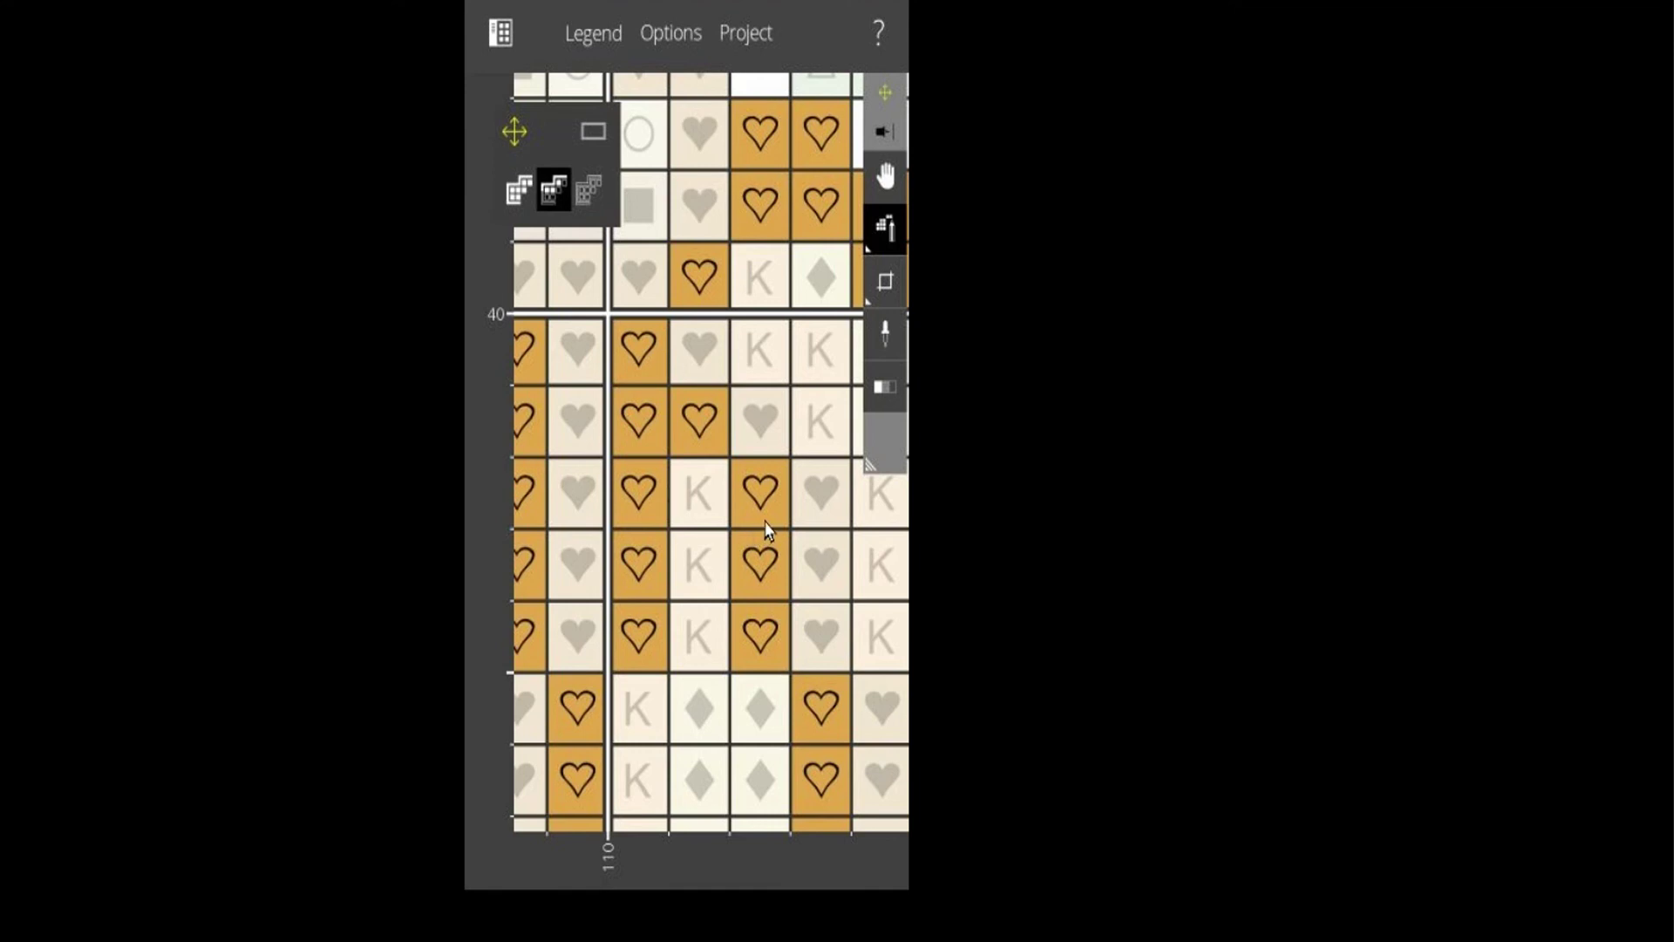
pyautogui.click(886, 179)
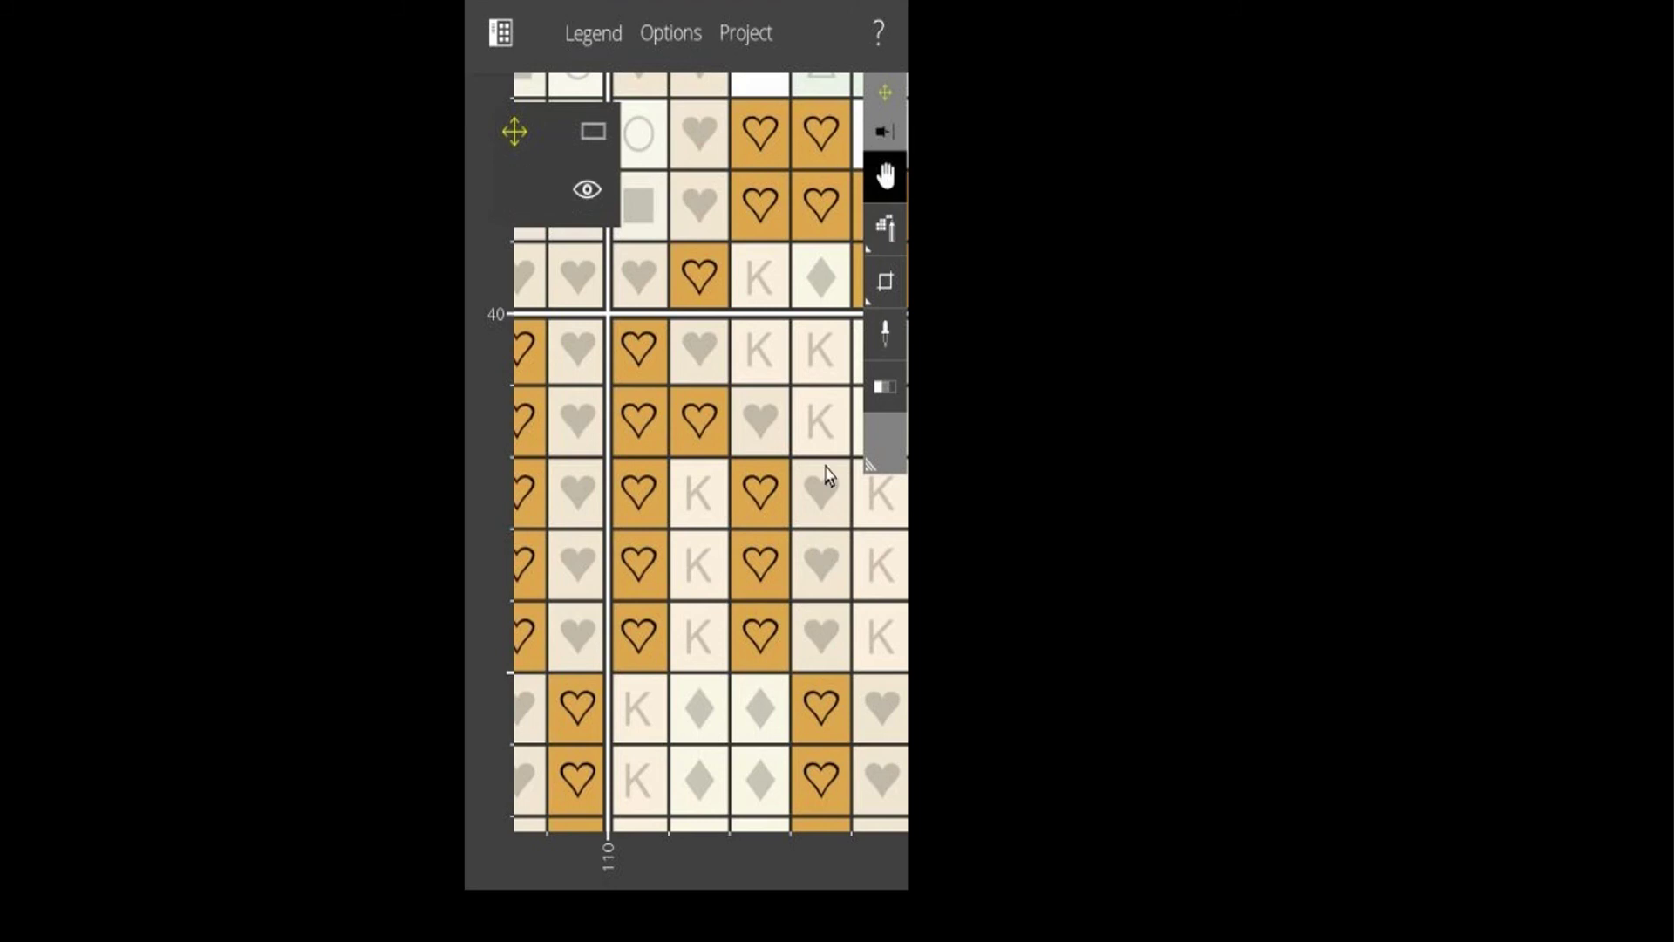
pyautogui.click(748, 576)
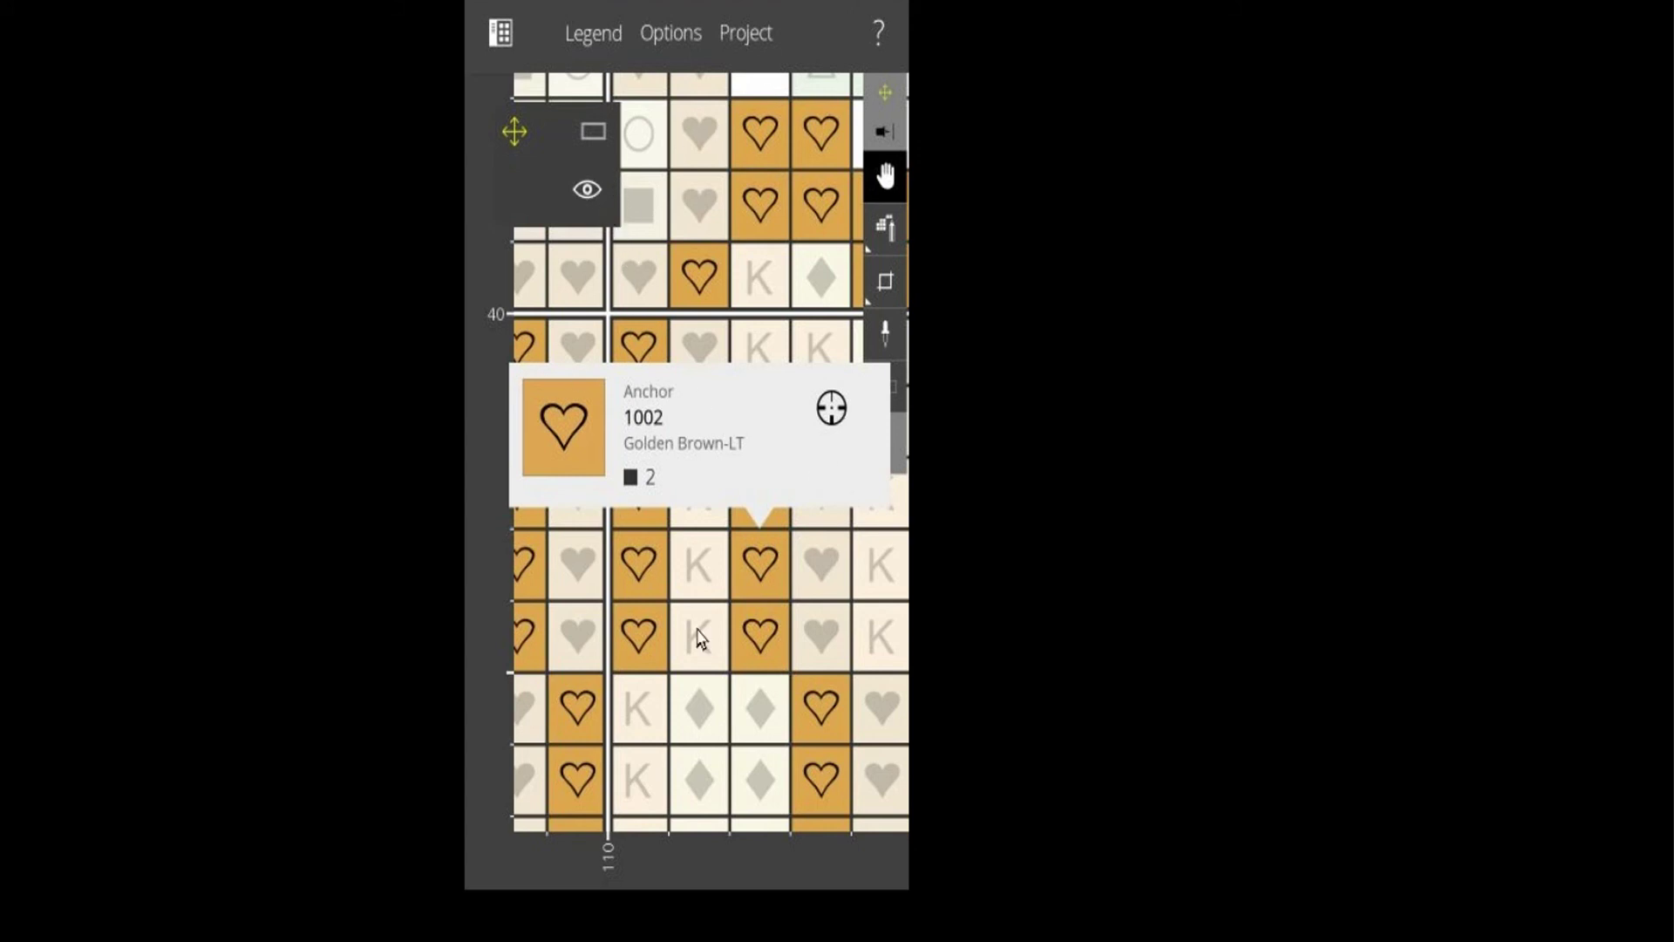
pyautogui.click(833, 425)
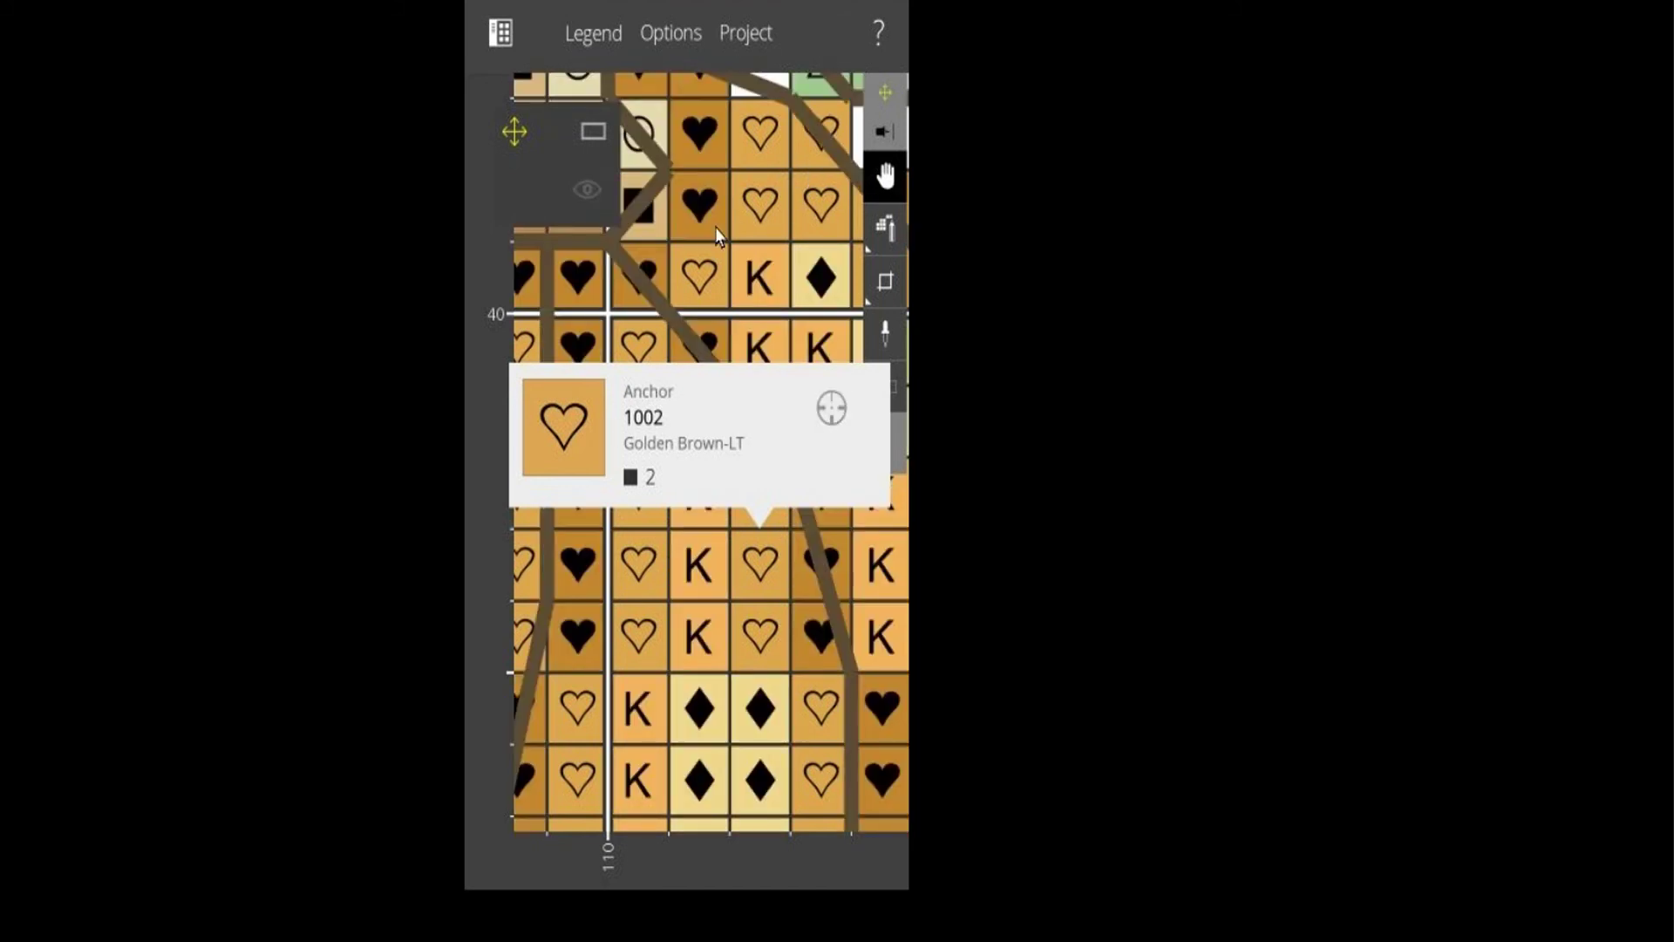
pyautogui.click(701, 305)
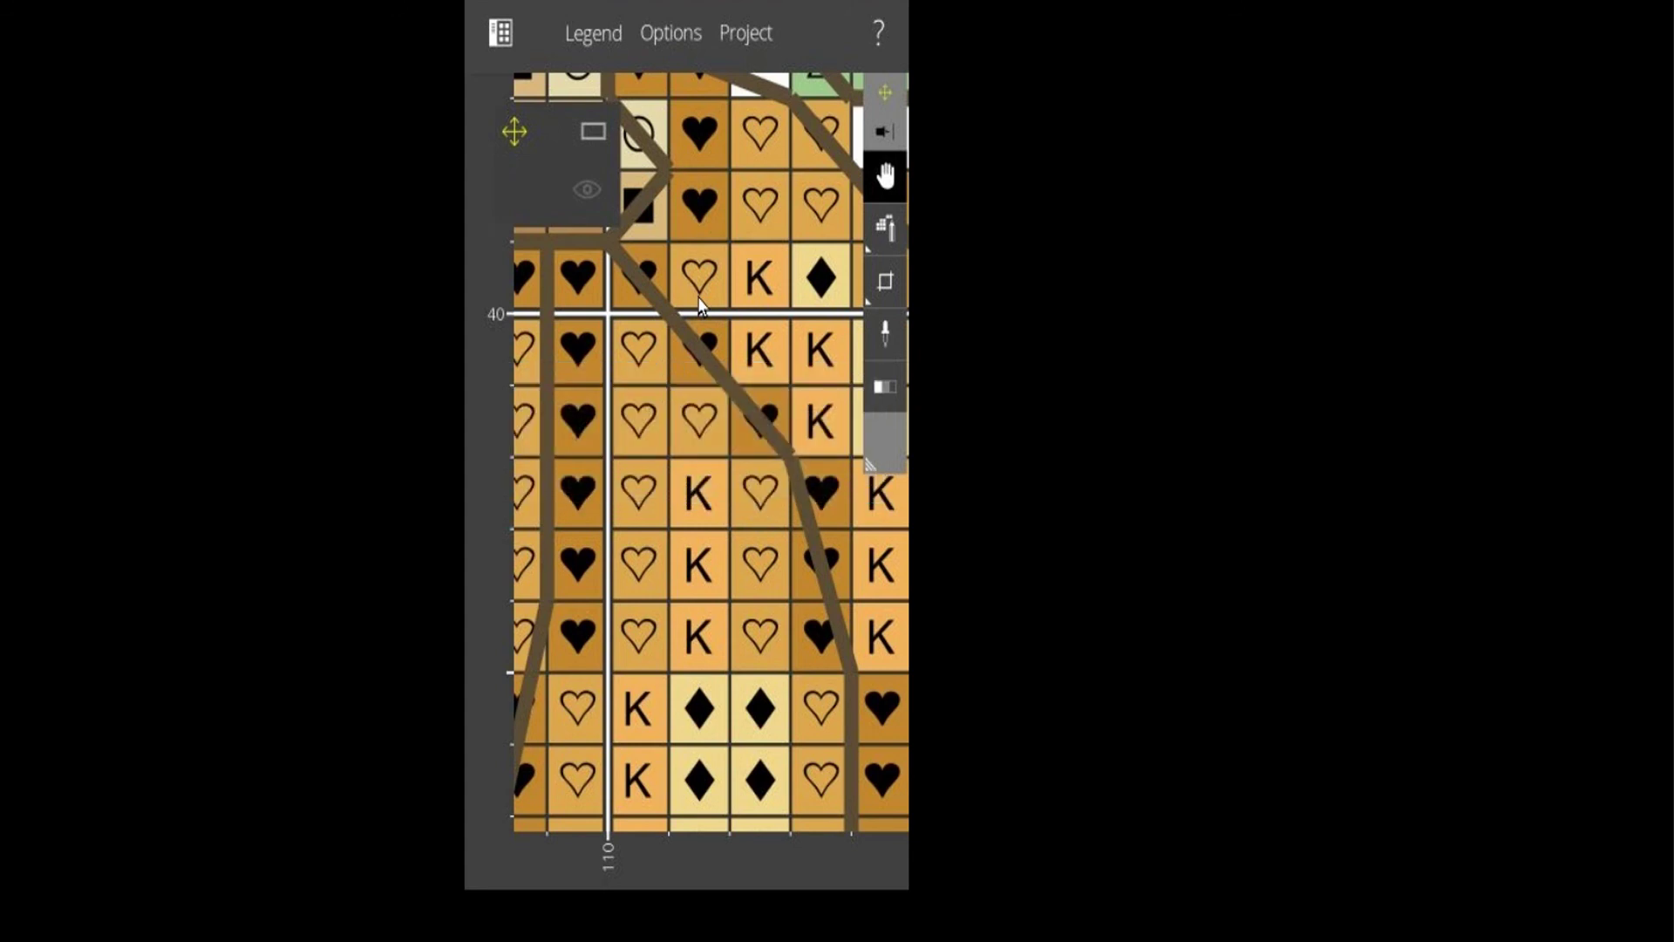
# - Highlight only the Anchor 381 Beige Brown-VY DK backstitch from the pumpkin's center line, and review its outline across the focused area
pyautogui.scroll(-3, 700, 305)
pyautogui.scroll(1, 700, 305)
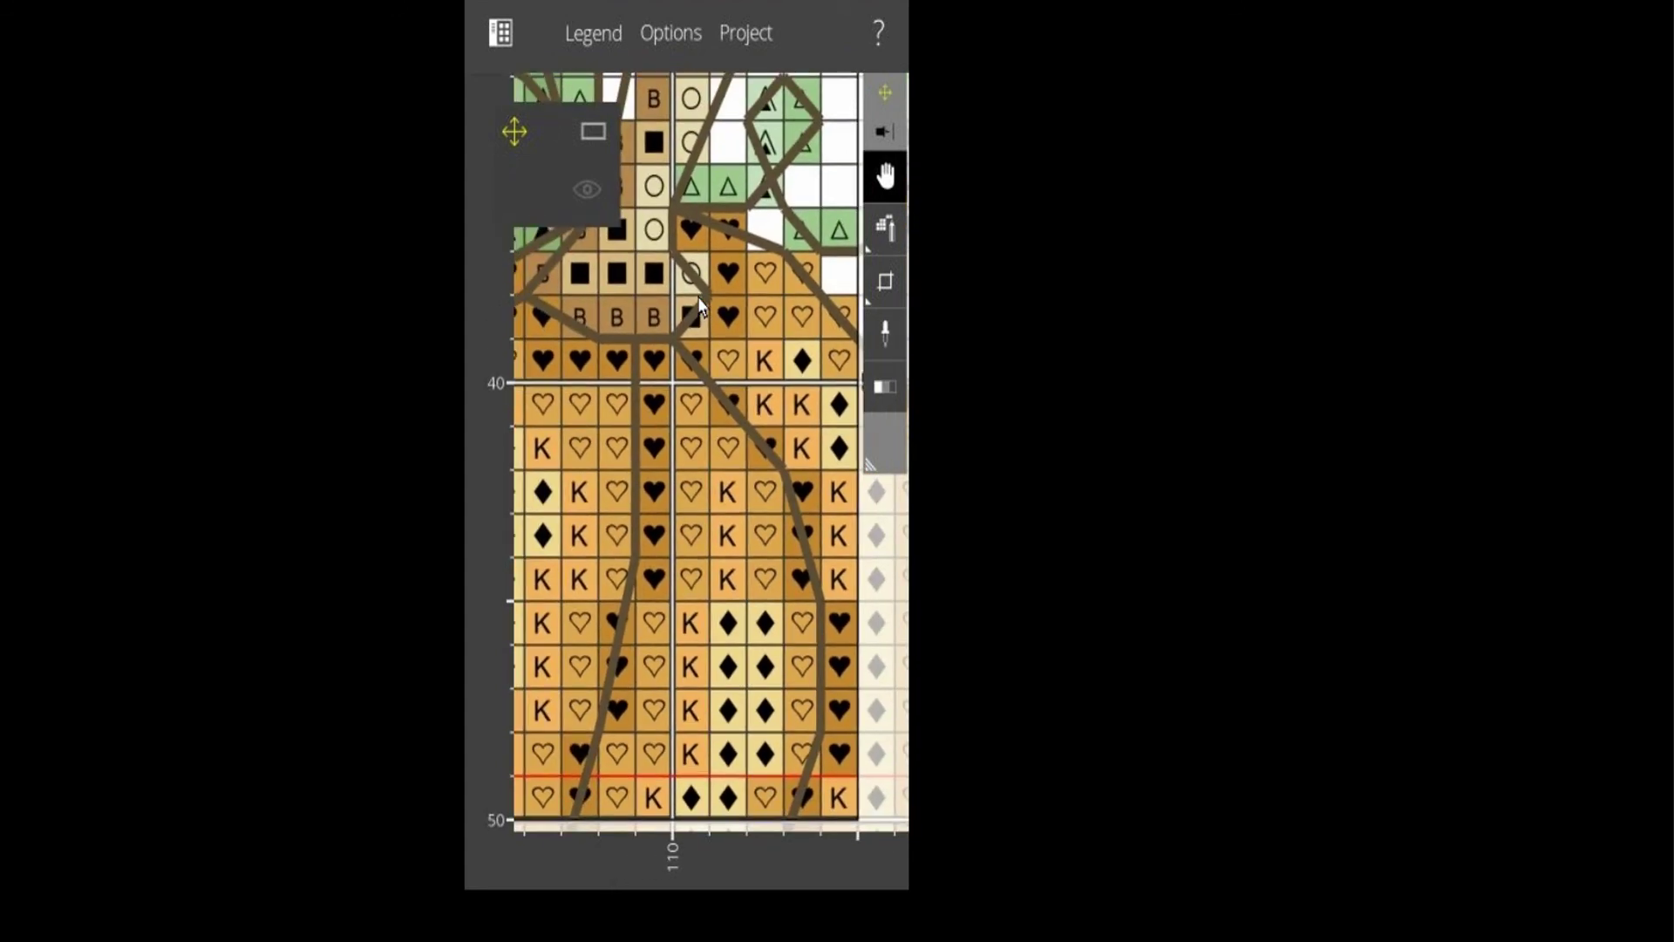
pyautogui.hscroll(-2, 700, 306)
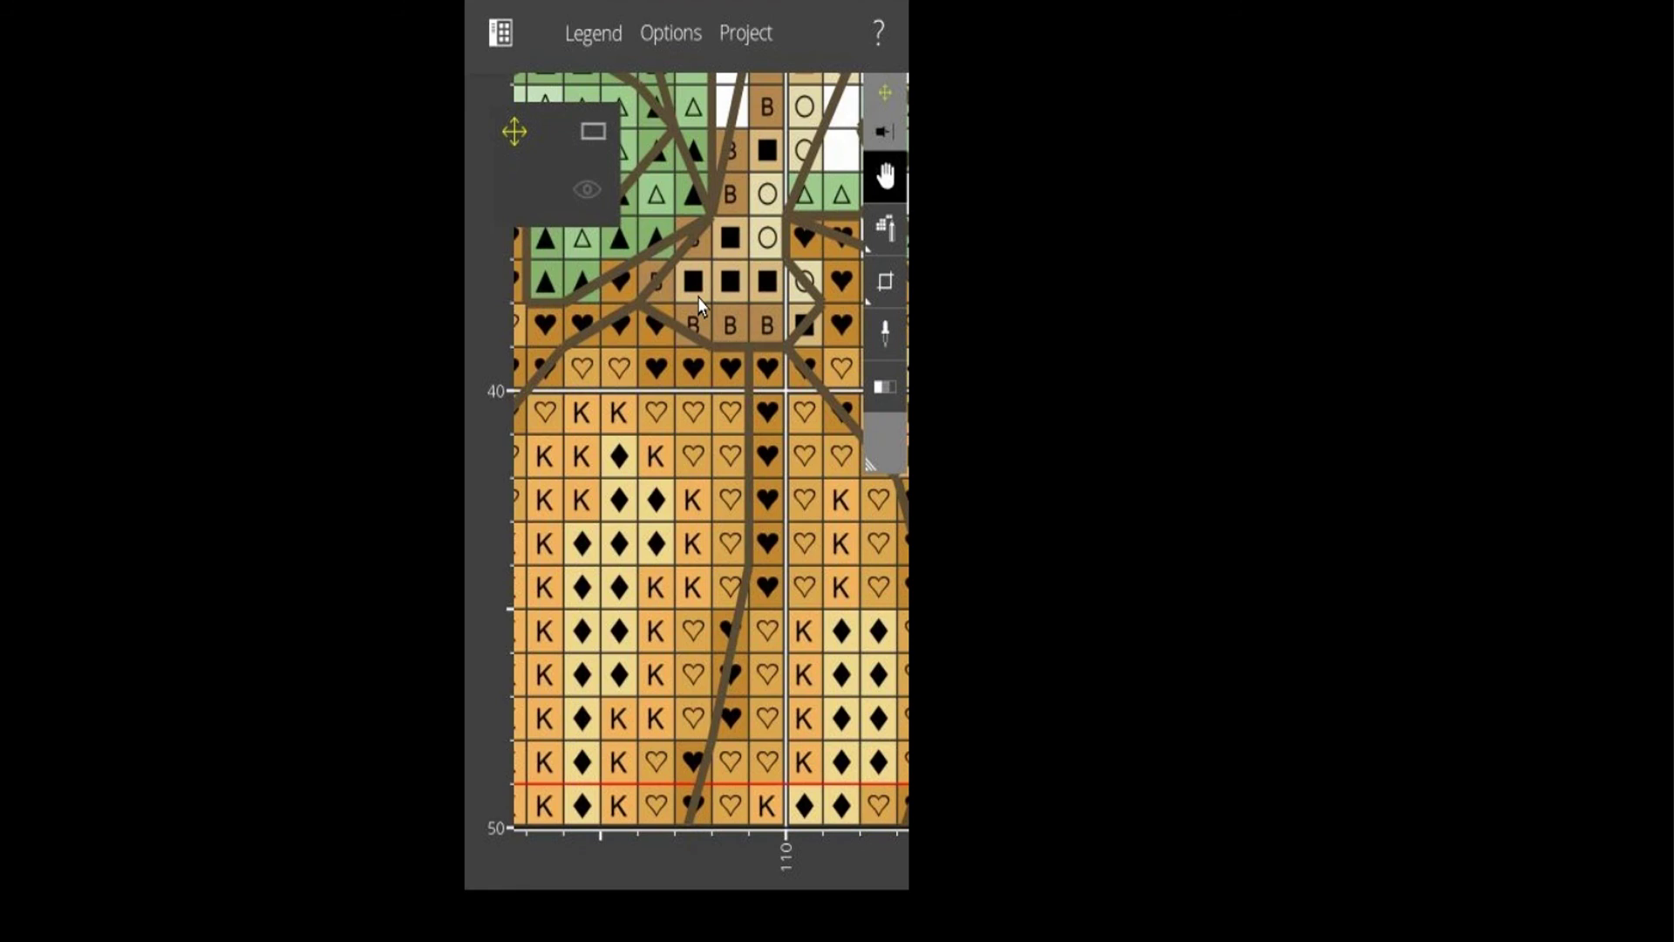
pyautogui.scroll(4, 700, 305)
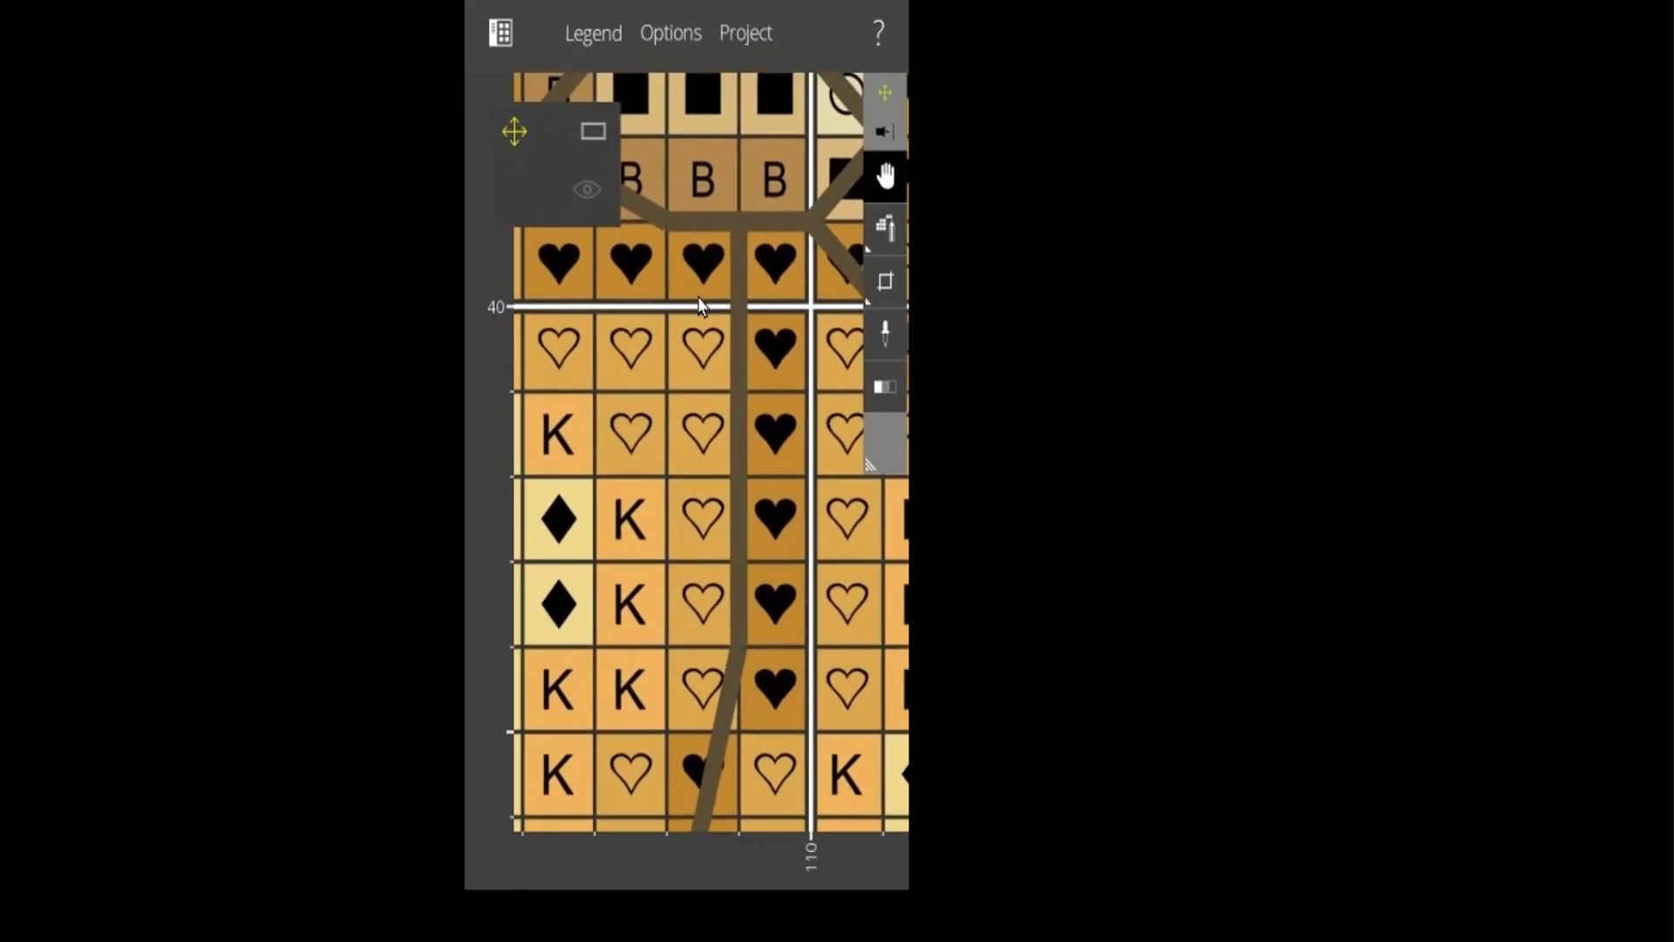
pyautogui.hscroll(1, 700, 305)
pyautogui.scroll(1, 700, 305)
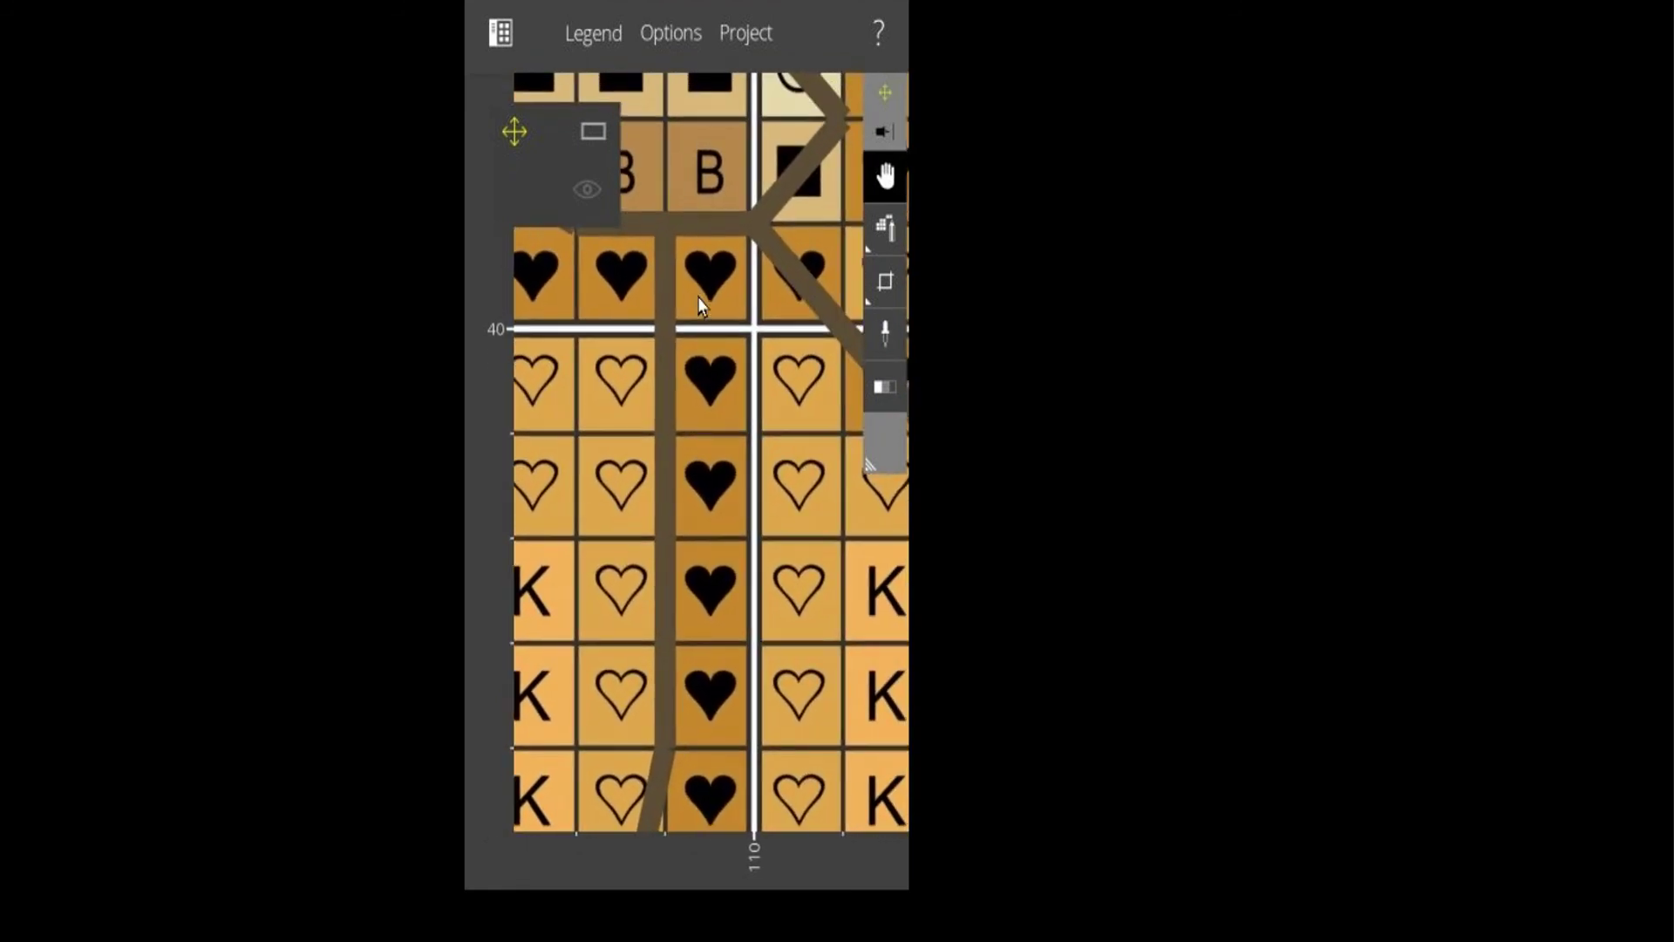
pyautogui.click(672, 416)
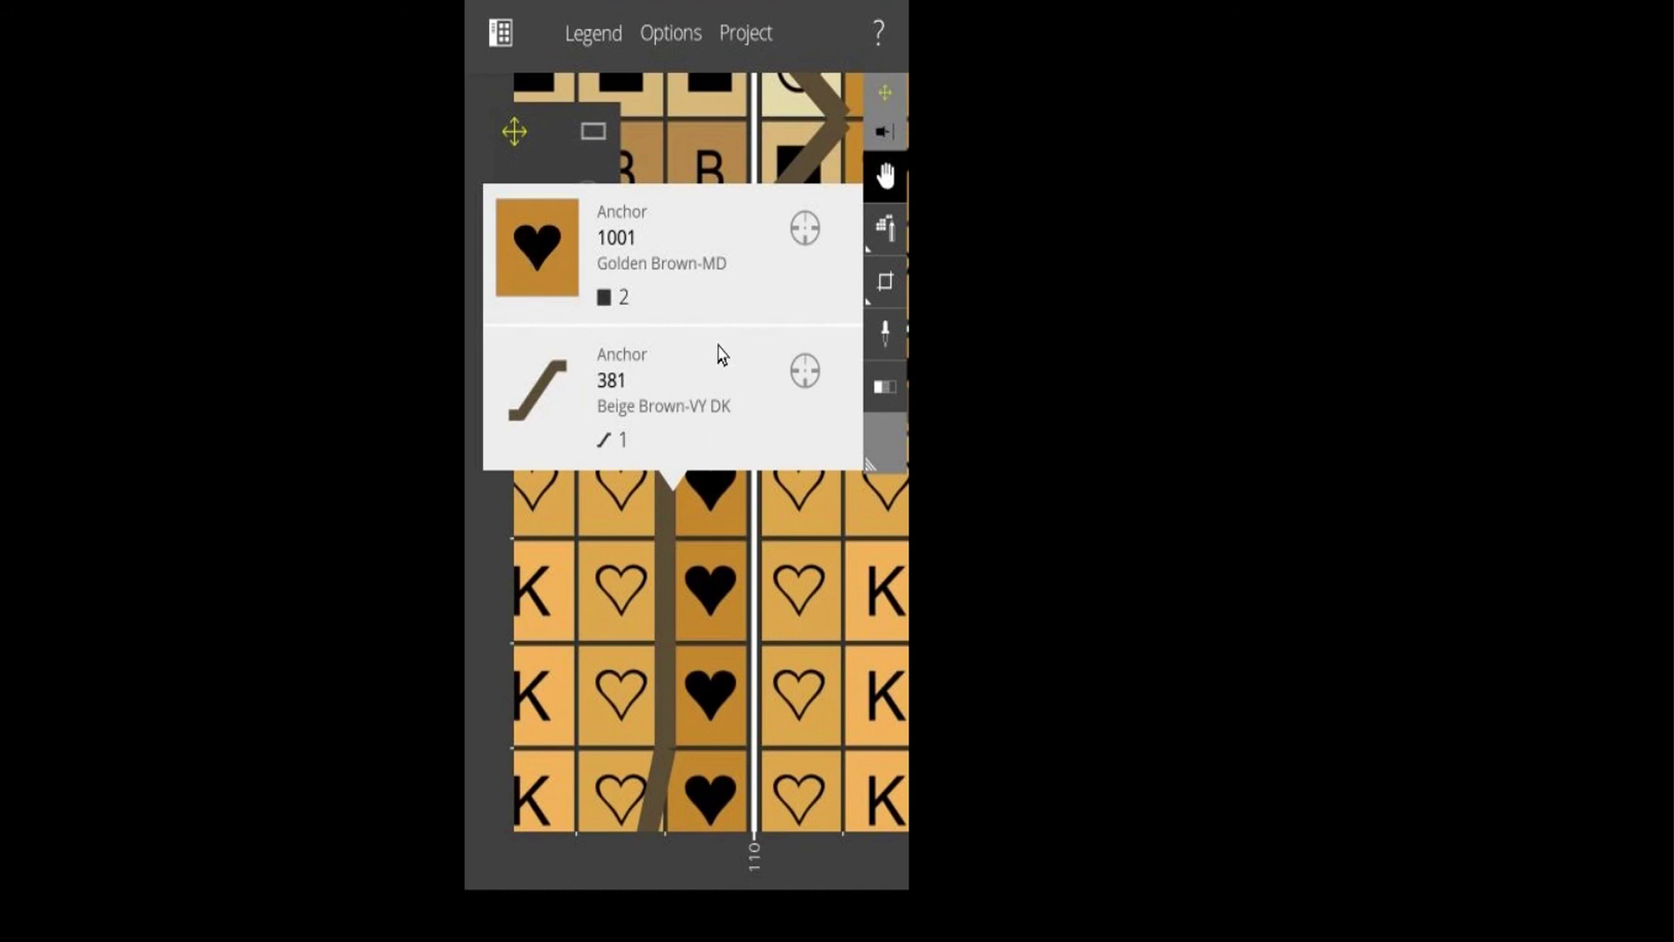
pyautogui.click(807, 390)
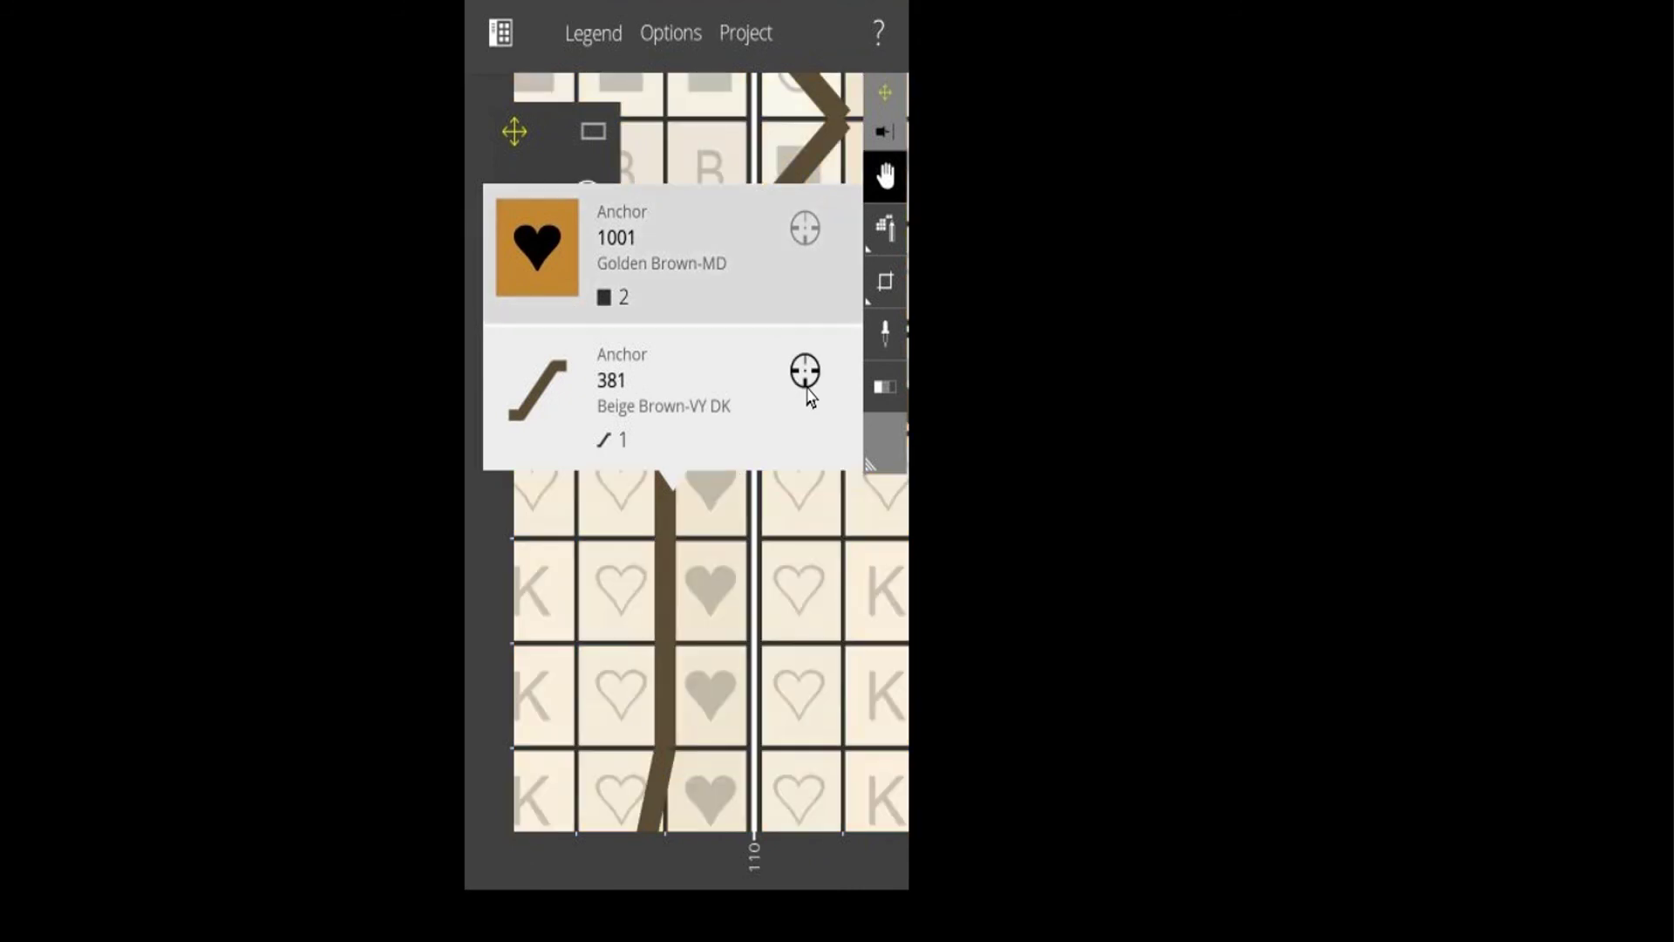
pyautogui.click(818, 602)
pyautogui.scroll(-6, 818, 601)
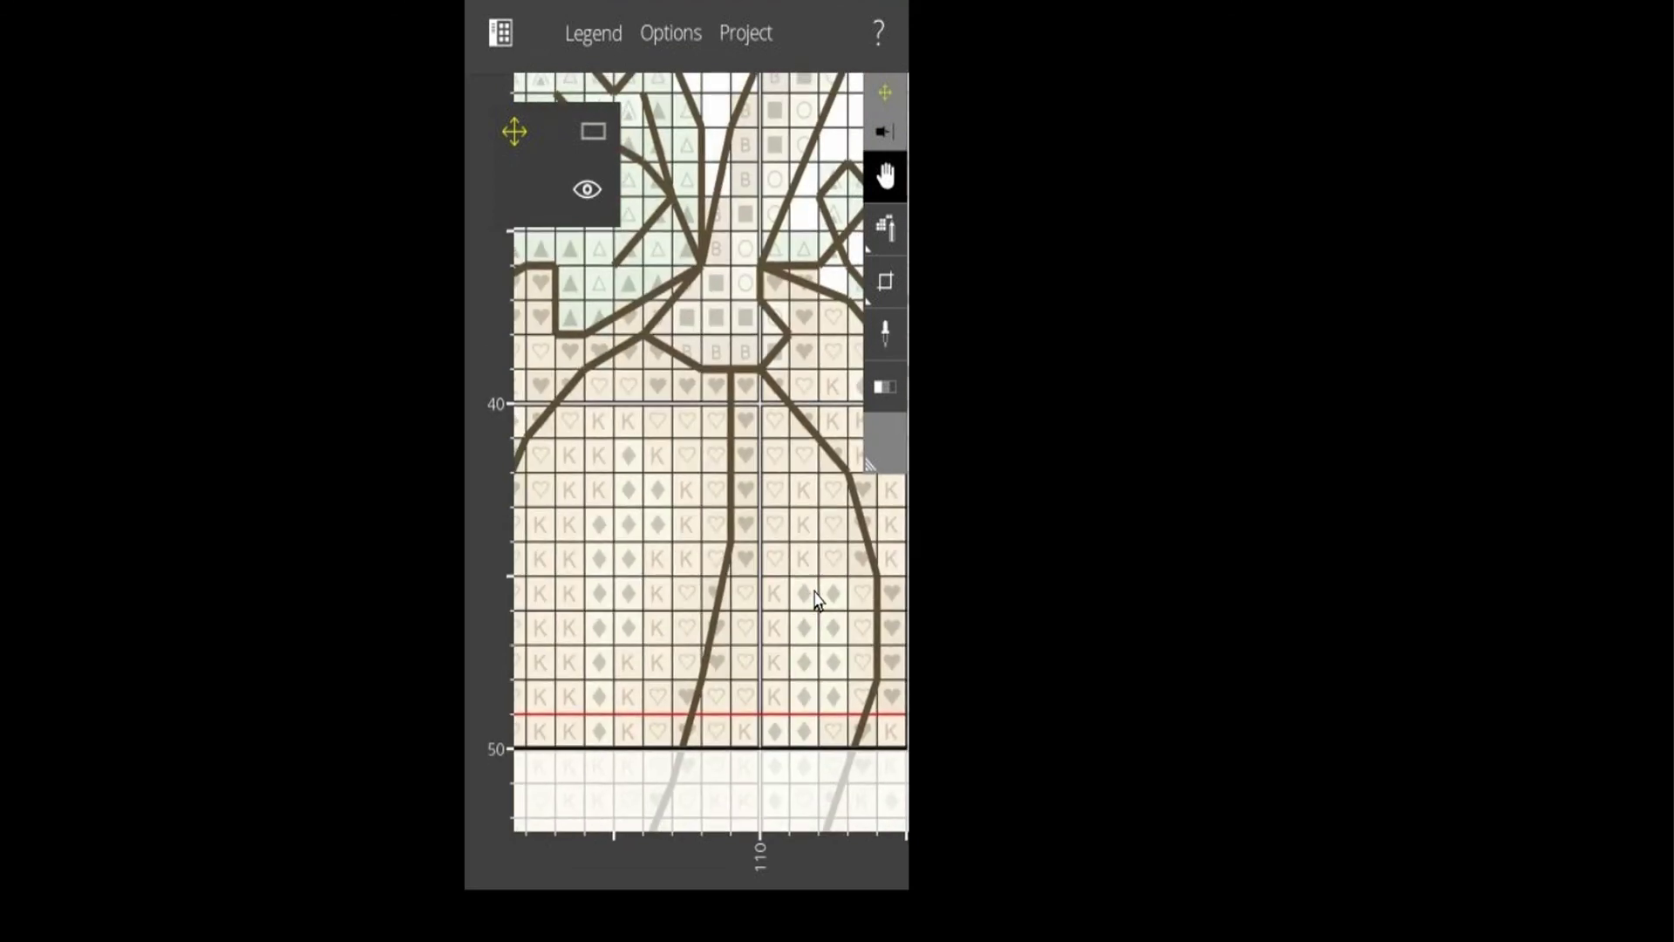
pyautogui.scroll(-3, 818, 601)
pyautogui.moveTo(818, 602); pyautogui.dragTo(757, 578)
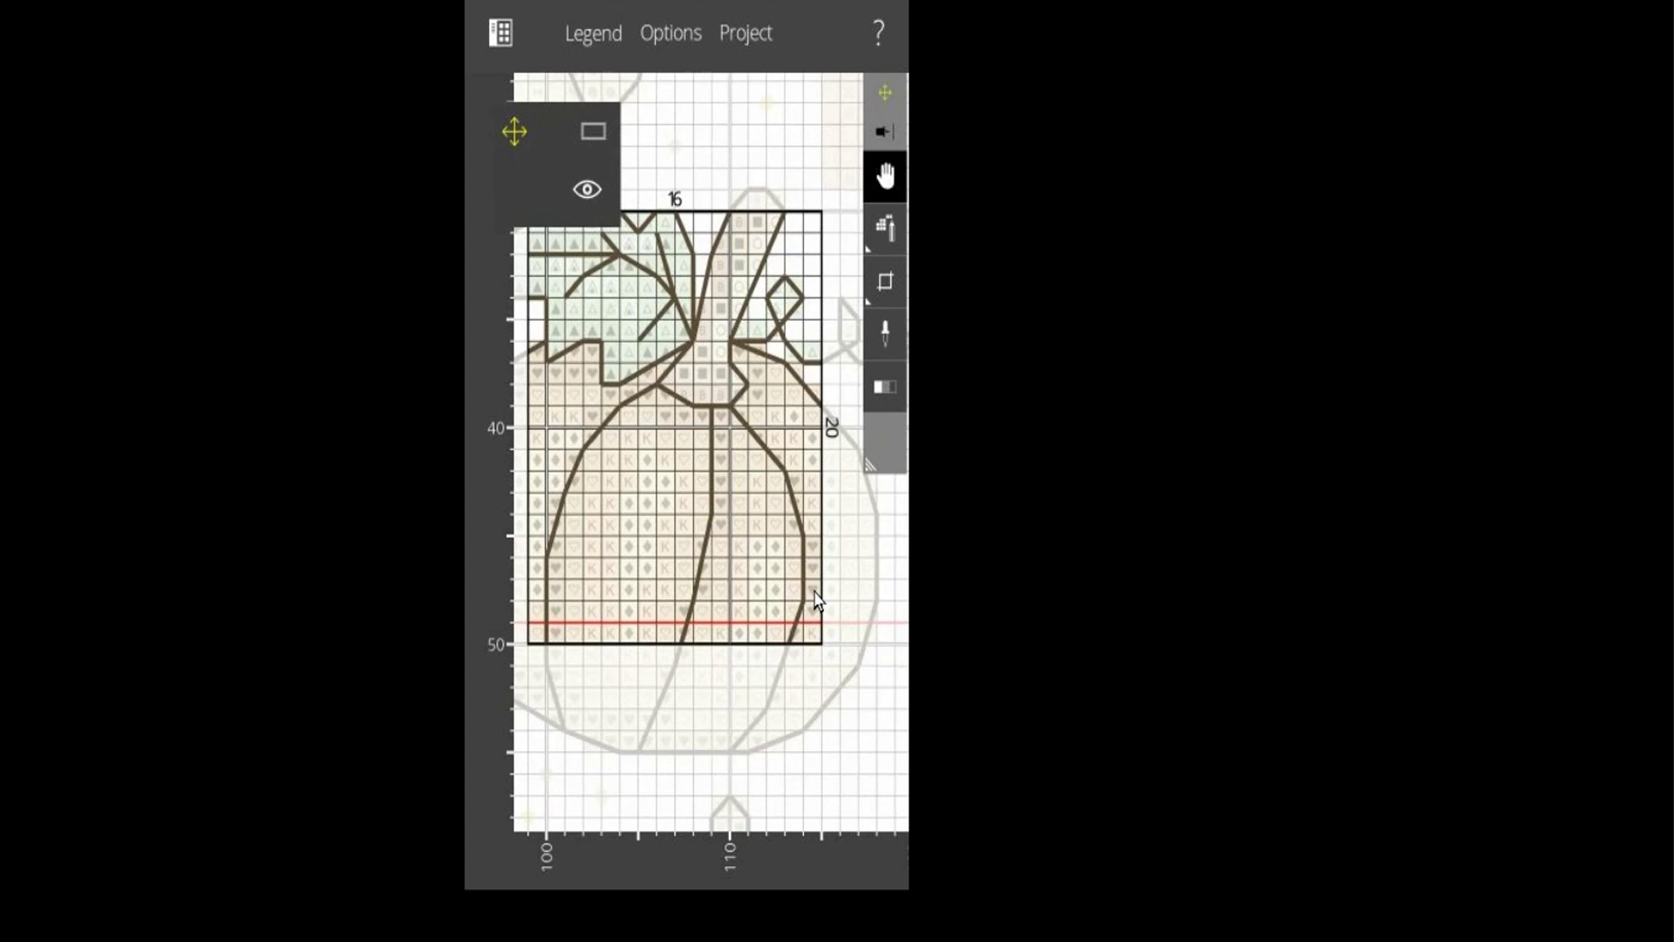
# - Browse the fabric color options, including Aida/Lugana White, Aida/Lugana Ant.White, Aida Cream and Aida Platinum, and close the list
pyautogui.click(886, 397)
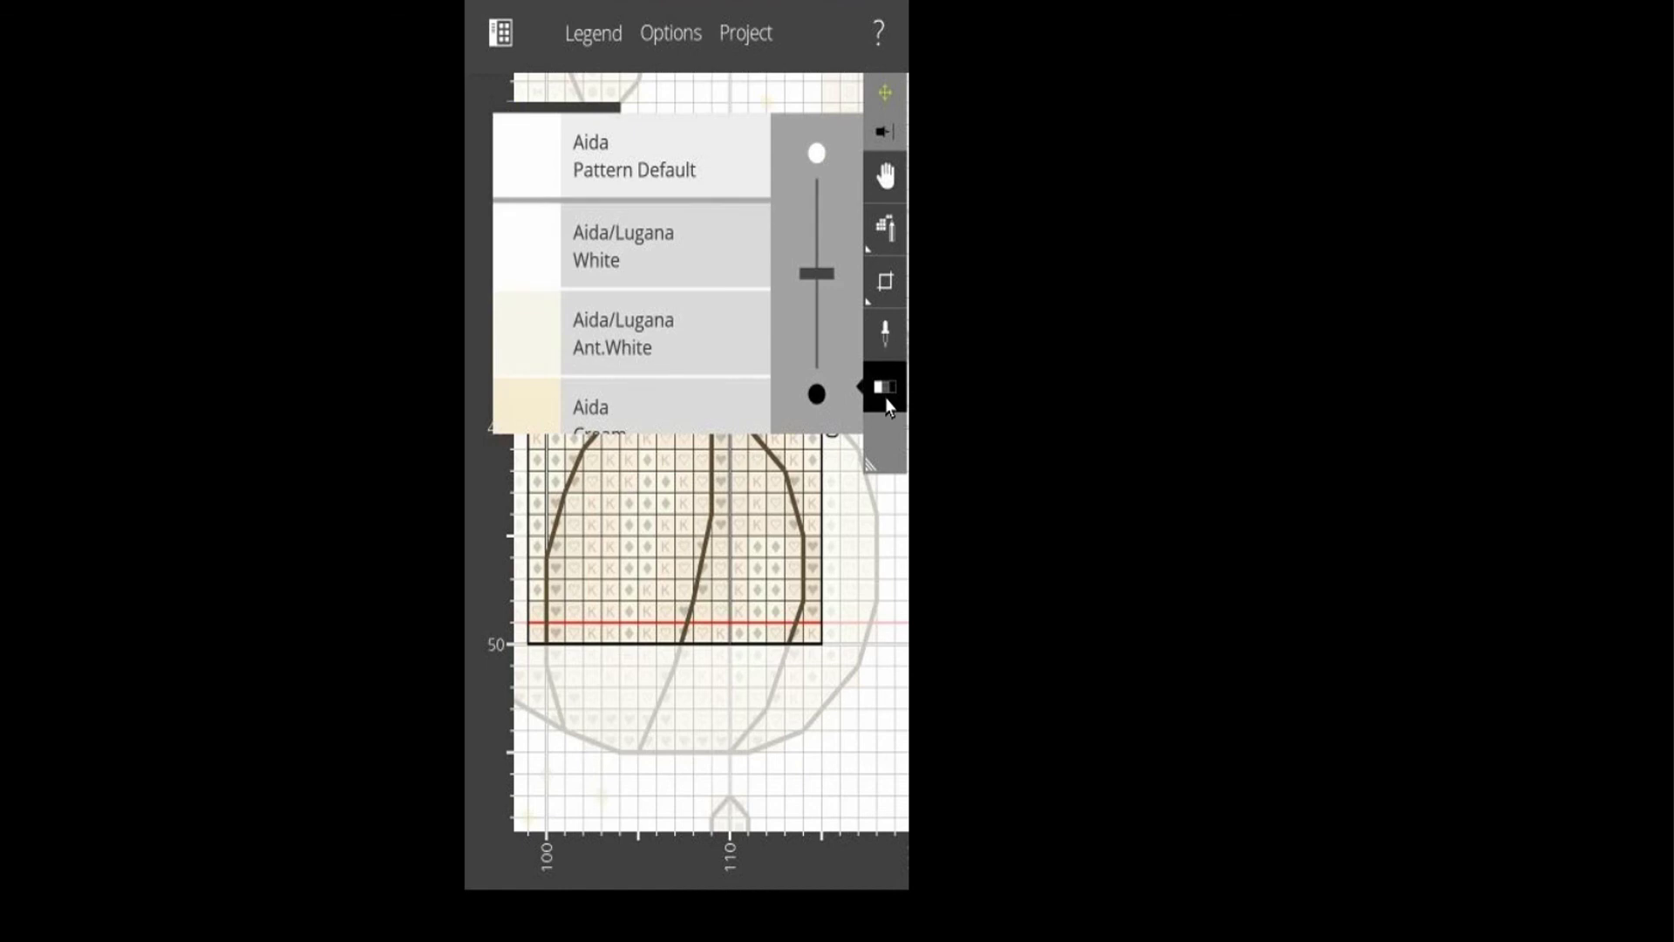
pyautogui.scroll(-2, 886, 395)
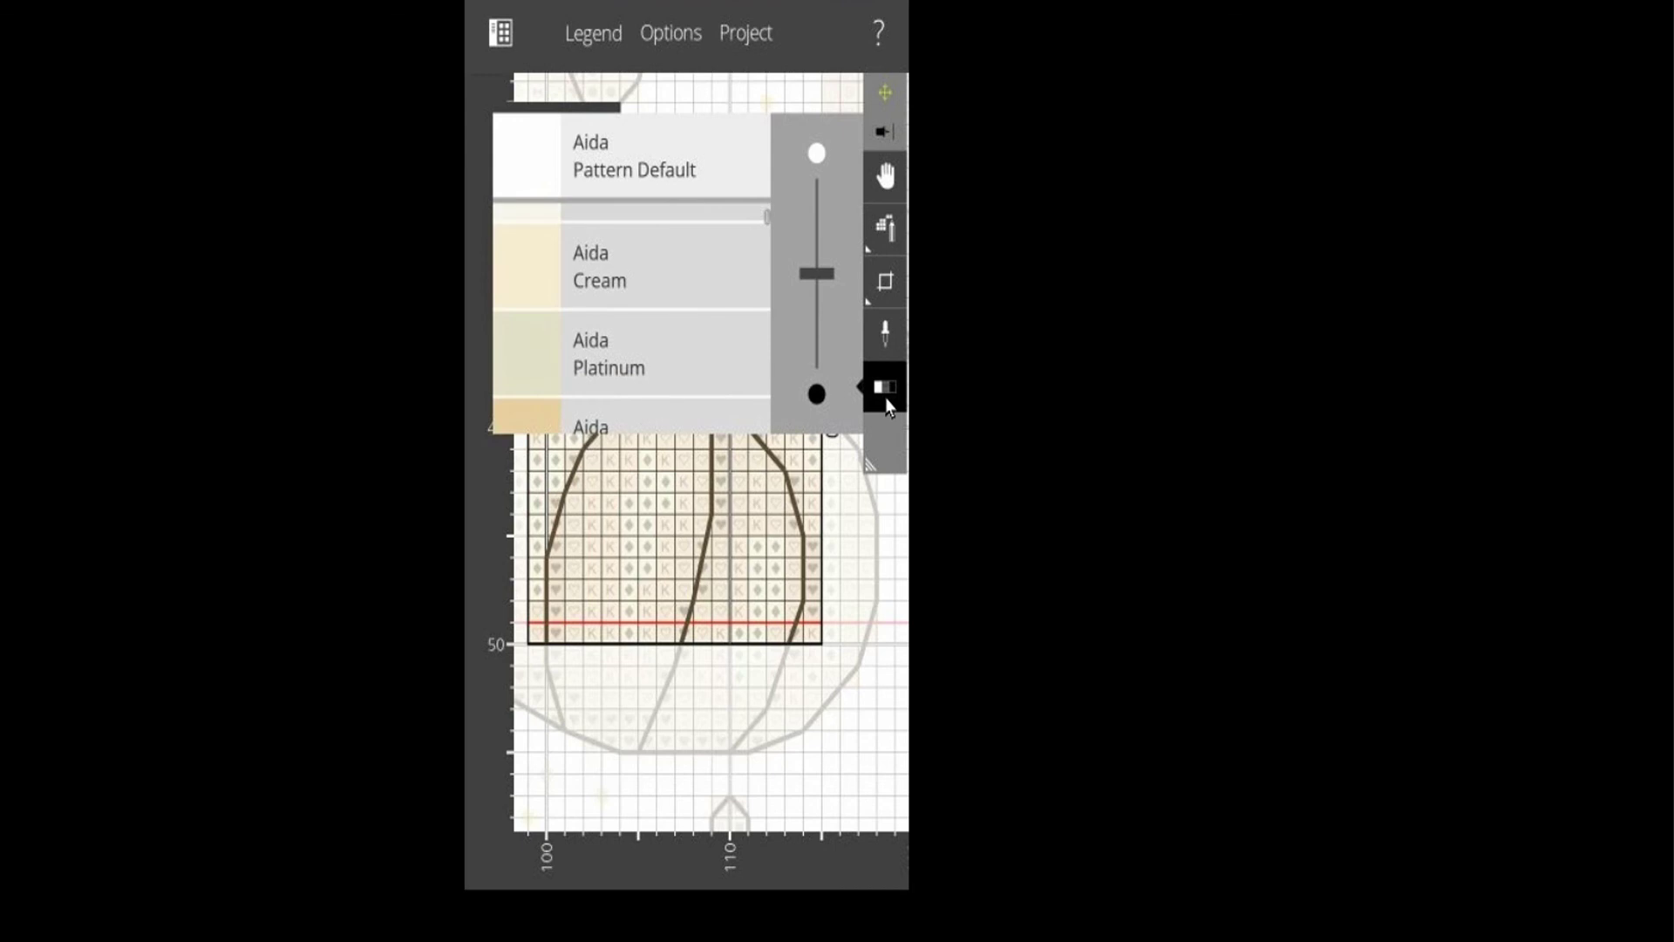
pyautogui.scroll(-3, 886, 396)
pyautogui.scroll(5, 631, 314)
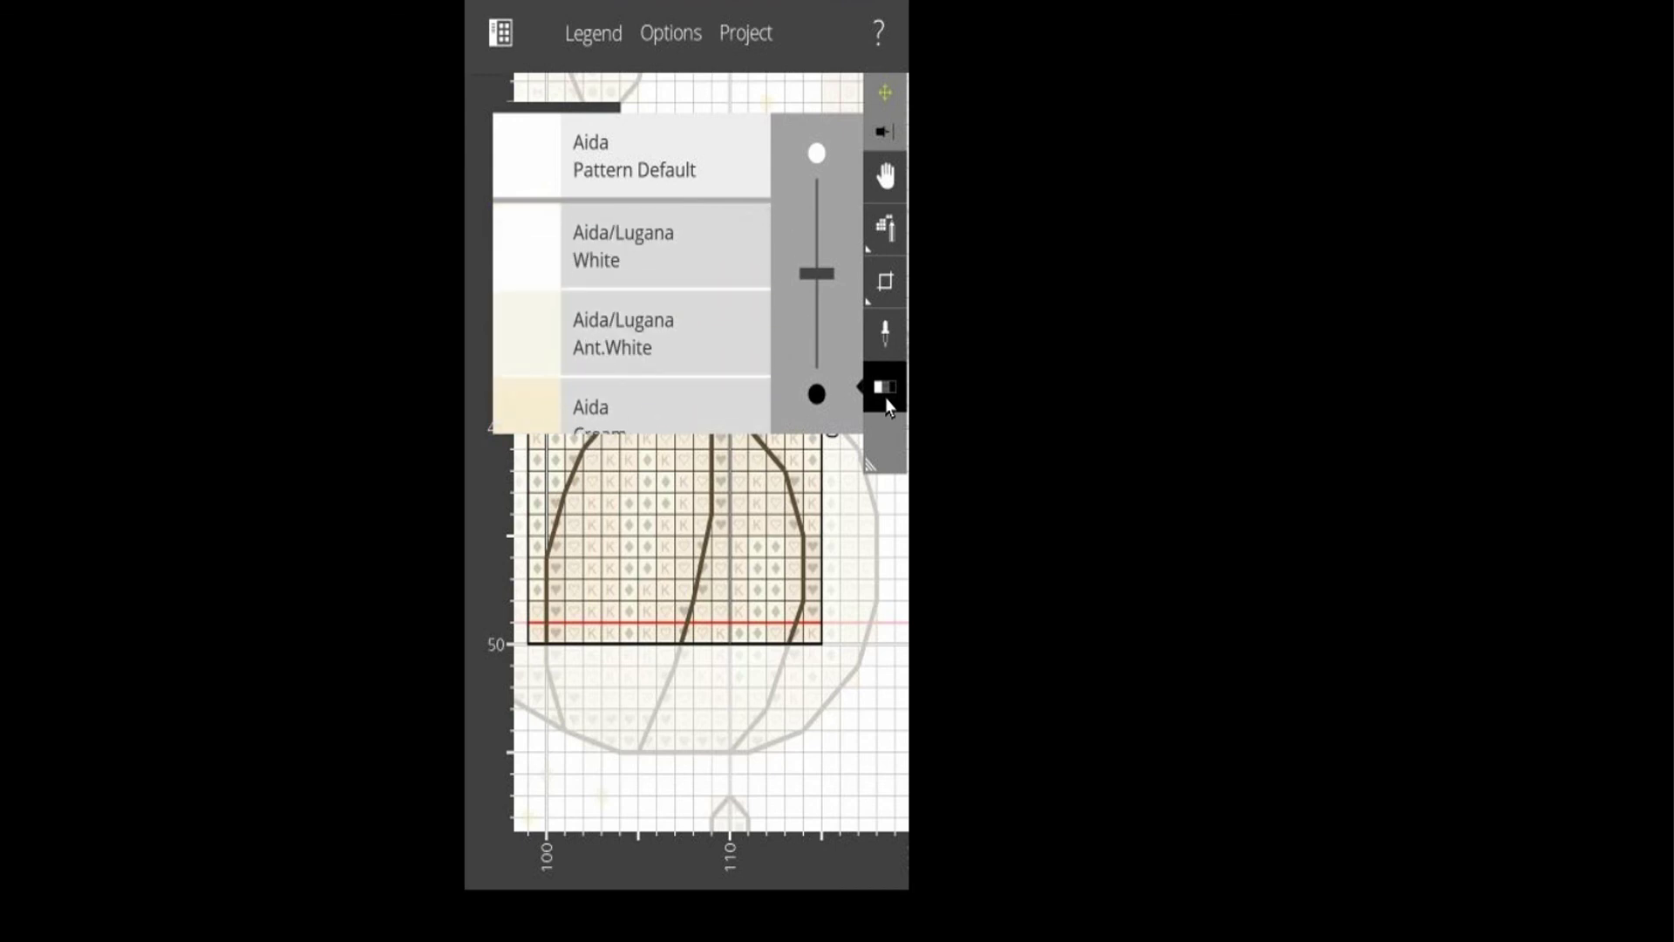
pyautogui.click(887, 399)
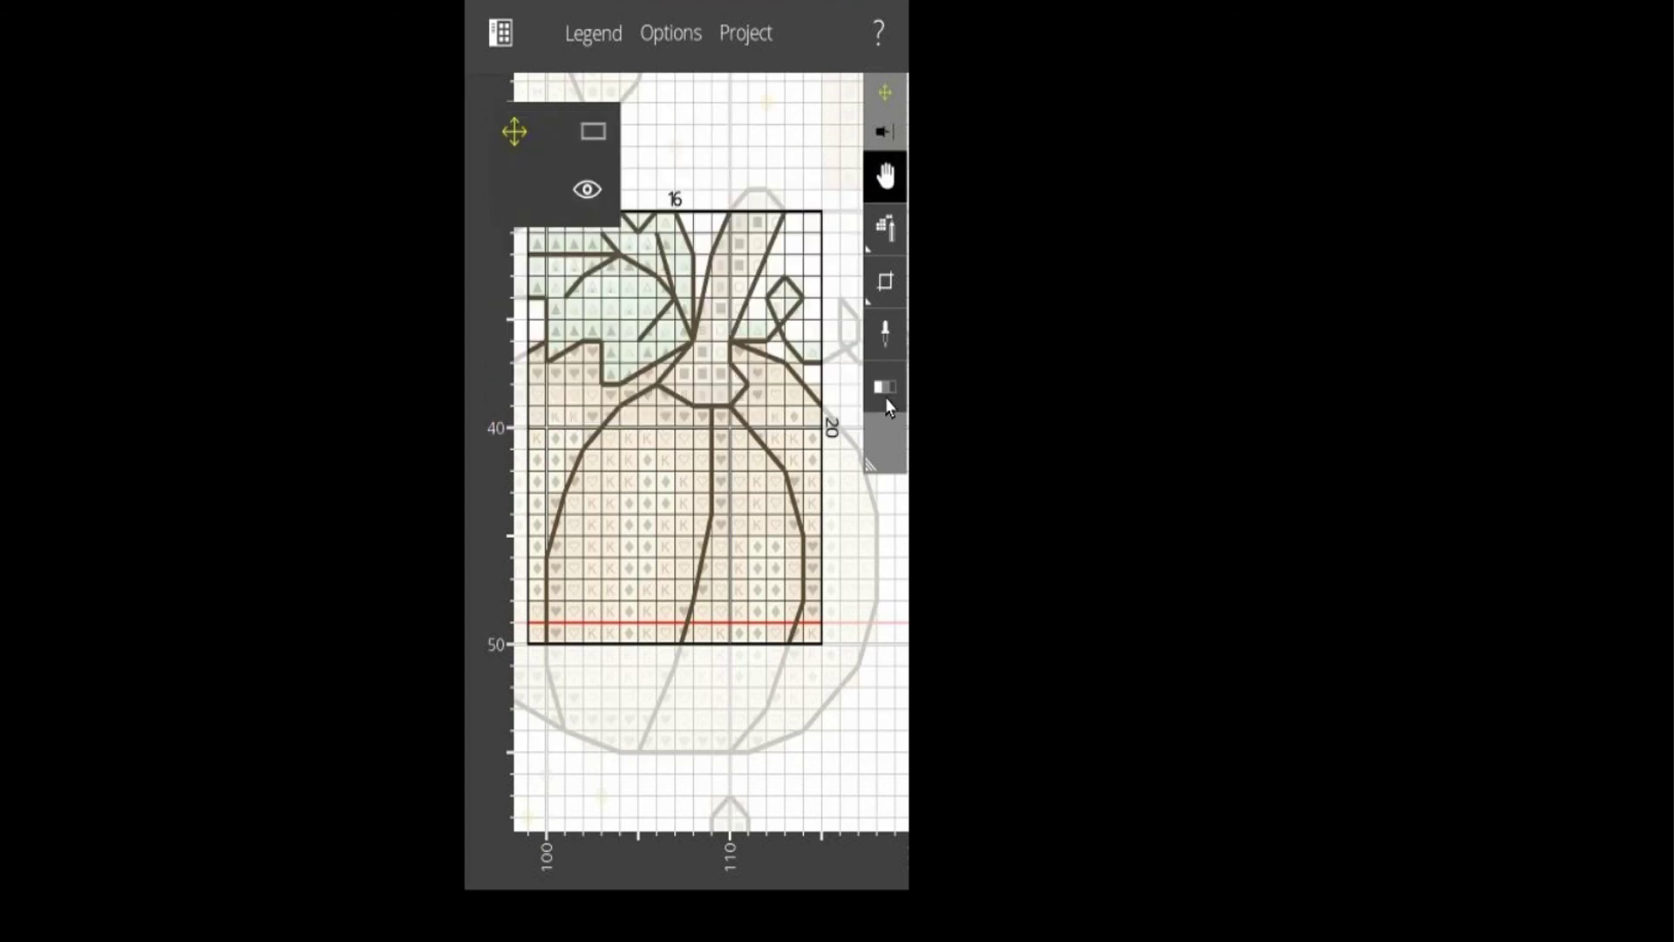
# - Turn off the Anchor 381 Beige Brown-VY DK backstitch highlight from the thread details of a solid-heart cell on the pumpkin's center line
pyautogui.scroll(-3, 886, 396)
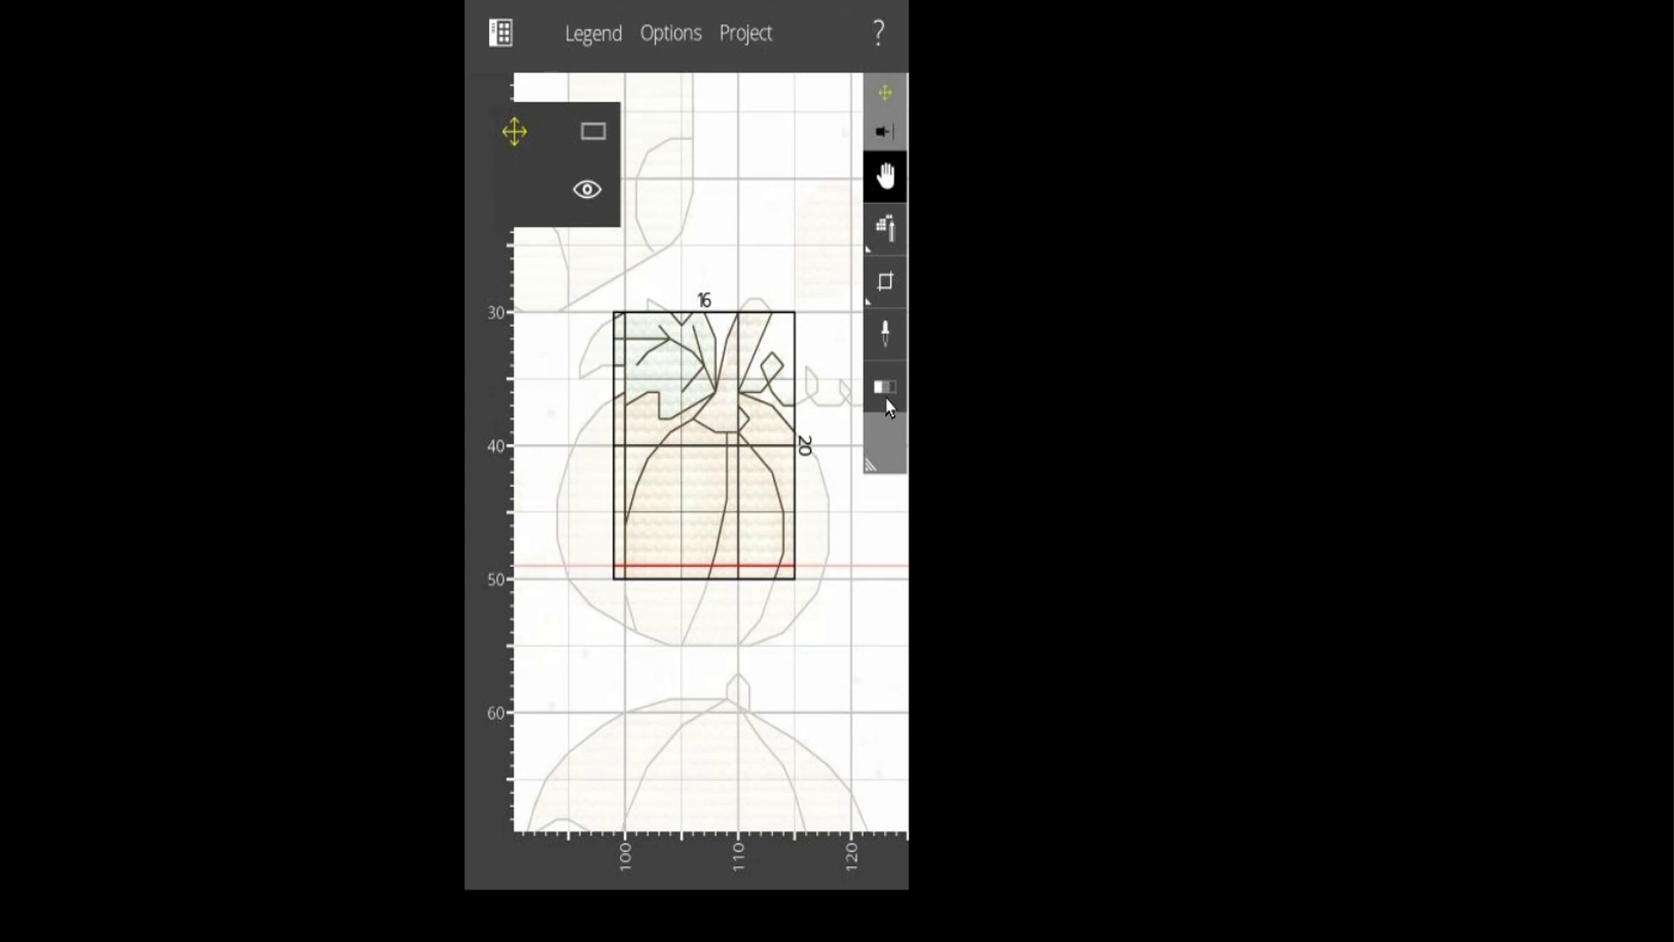
pyautogui.scroll(5, 886, 396)
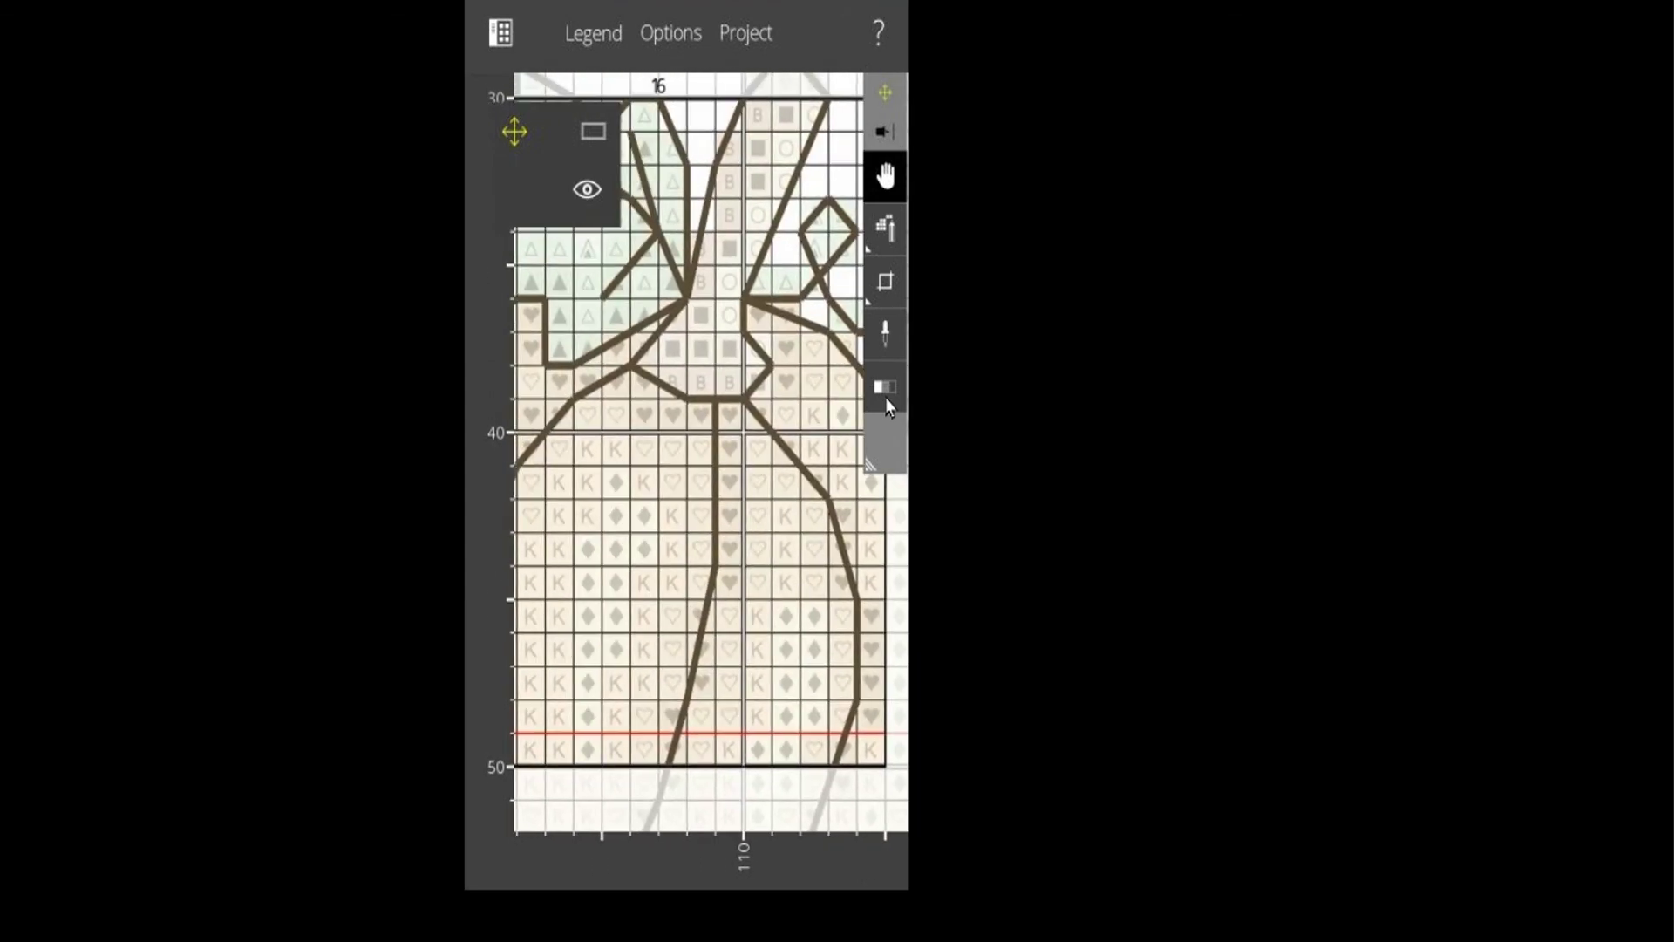
pyautogui.click(886, 396)
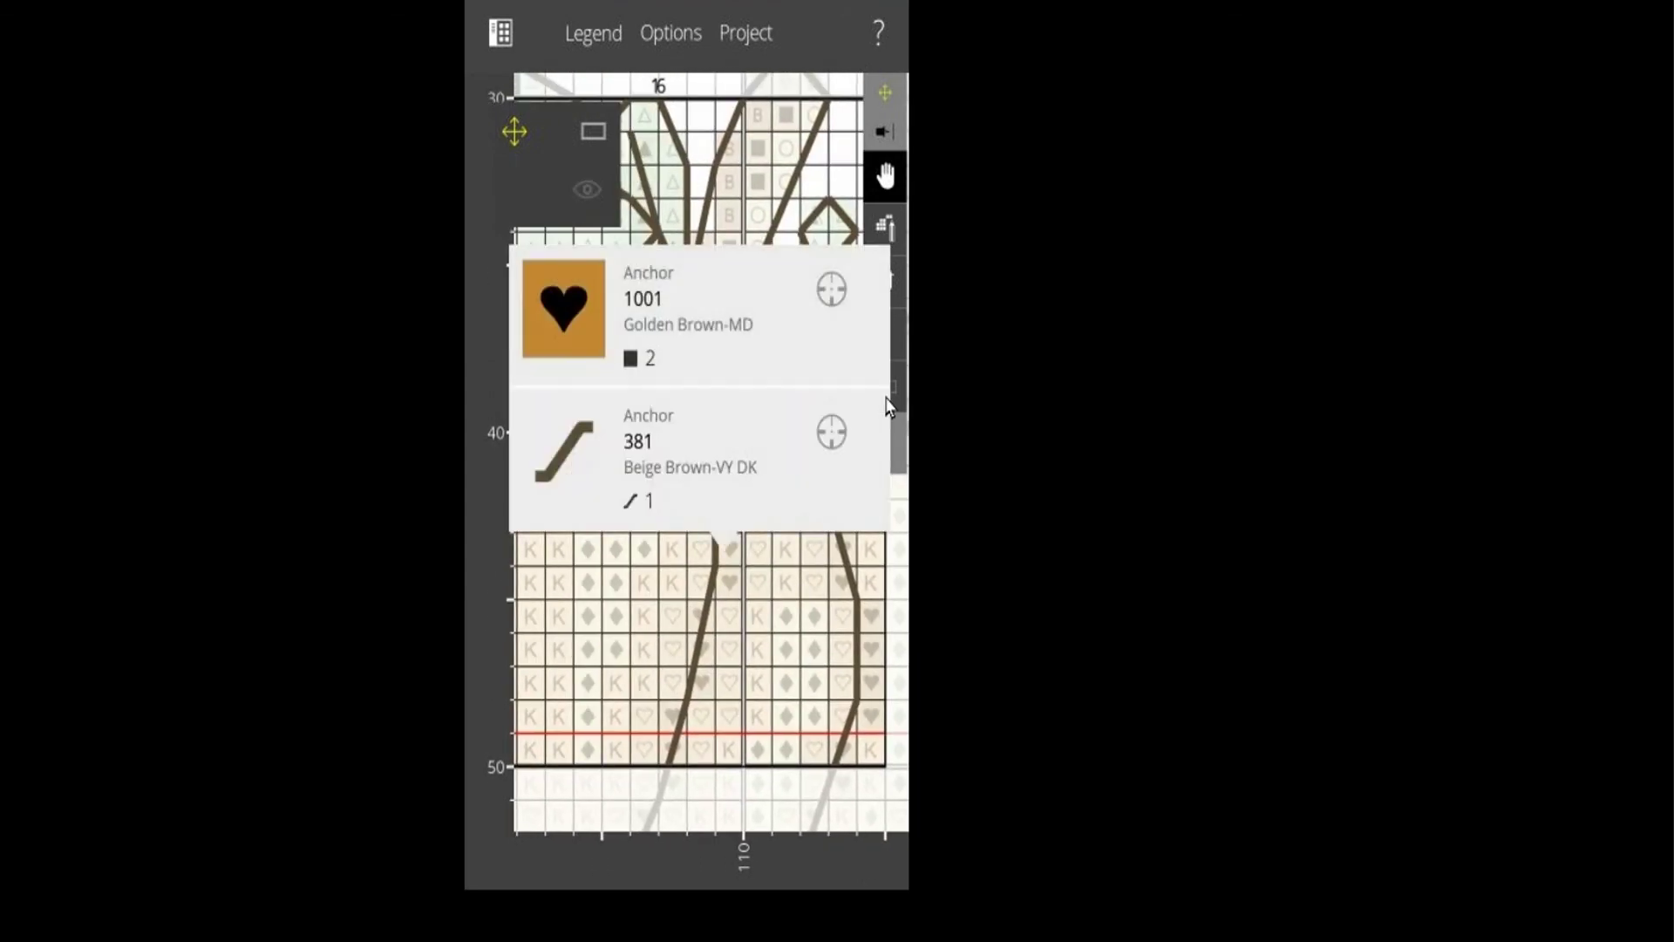
pyautogui.click(886, 396)
# - Bring up the adjustable focus area boundary around the pumpkin and return to viewing the chart
pyautogui.scroll(2, 887, 396)
pyautogui.scroll(-3, 886, 396)
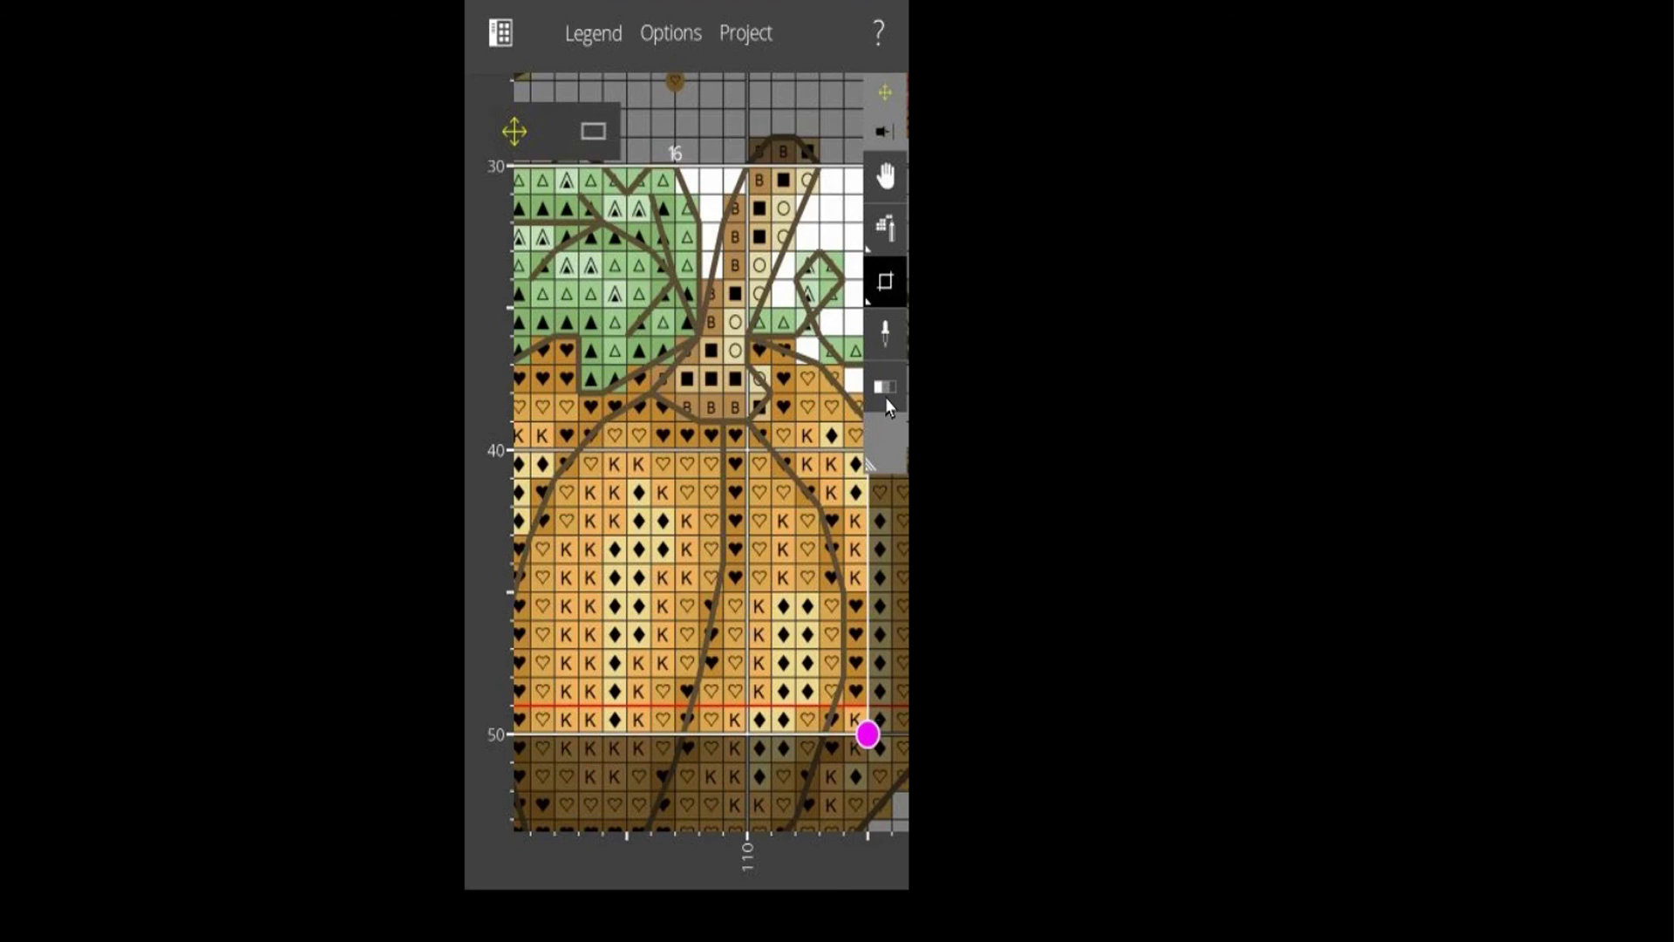
pyautogui.press('Escape')
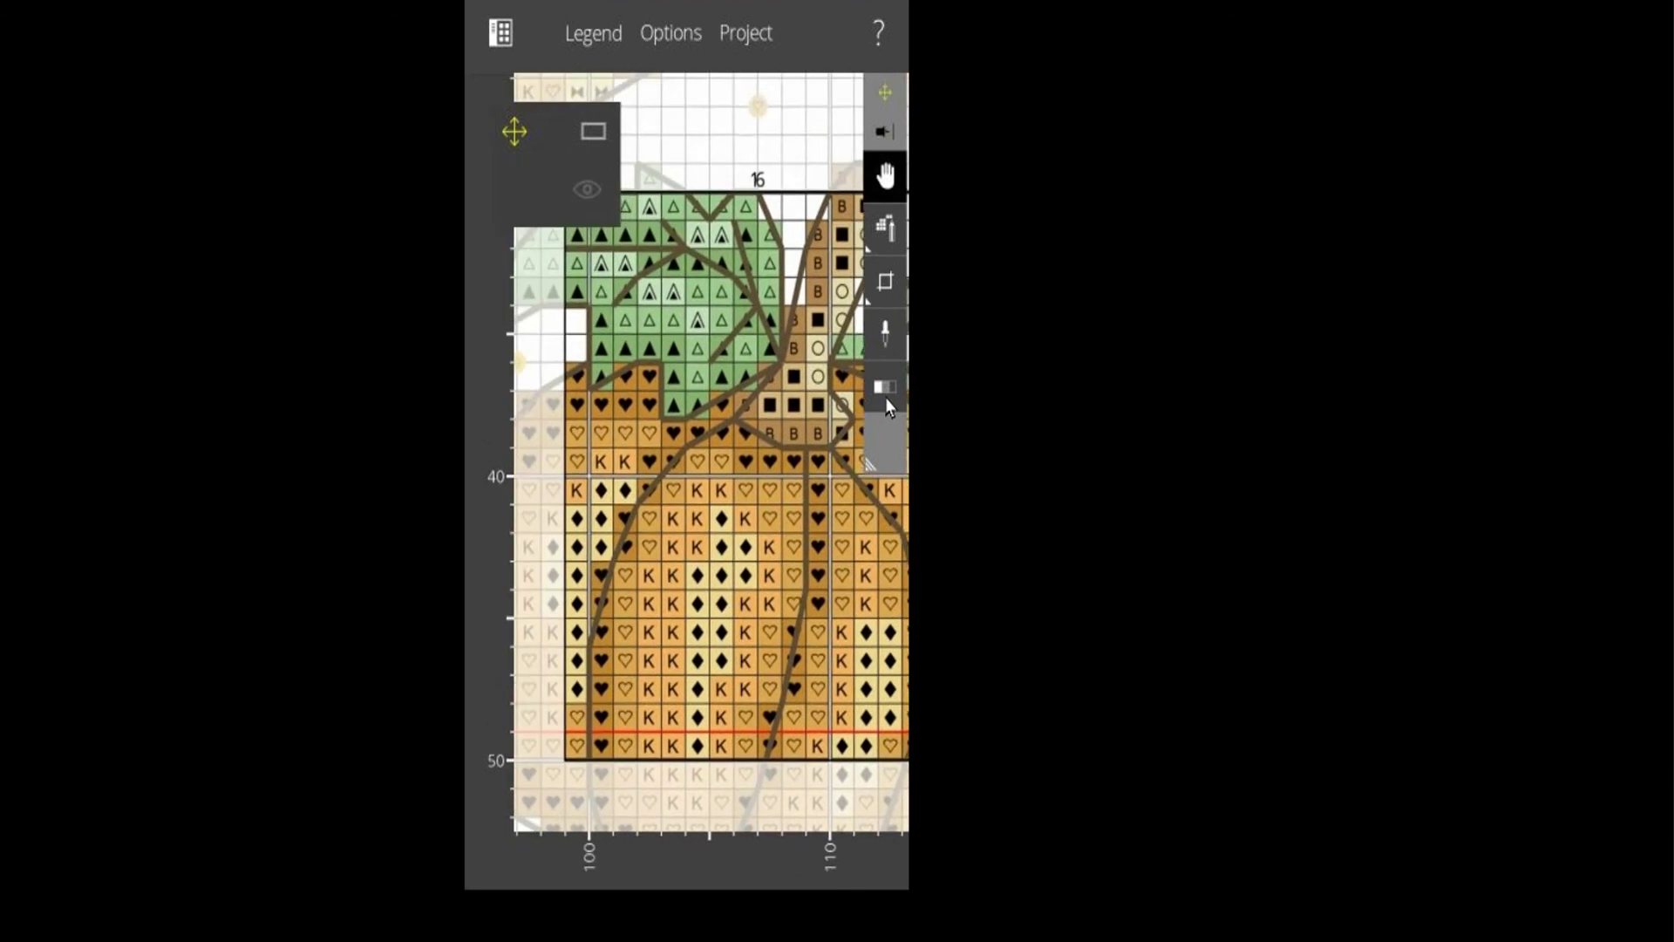
# - Leave the pumpkin chart, open the serenity.xsd pattern from the pattern list, and view its focused area as rendered stitches
pyautogui.scroll(-4, 886, 396)
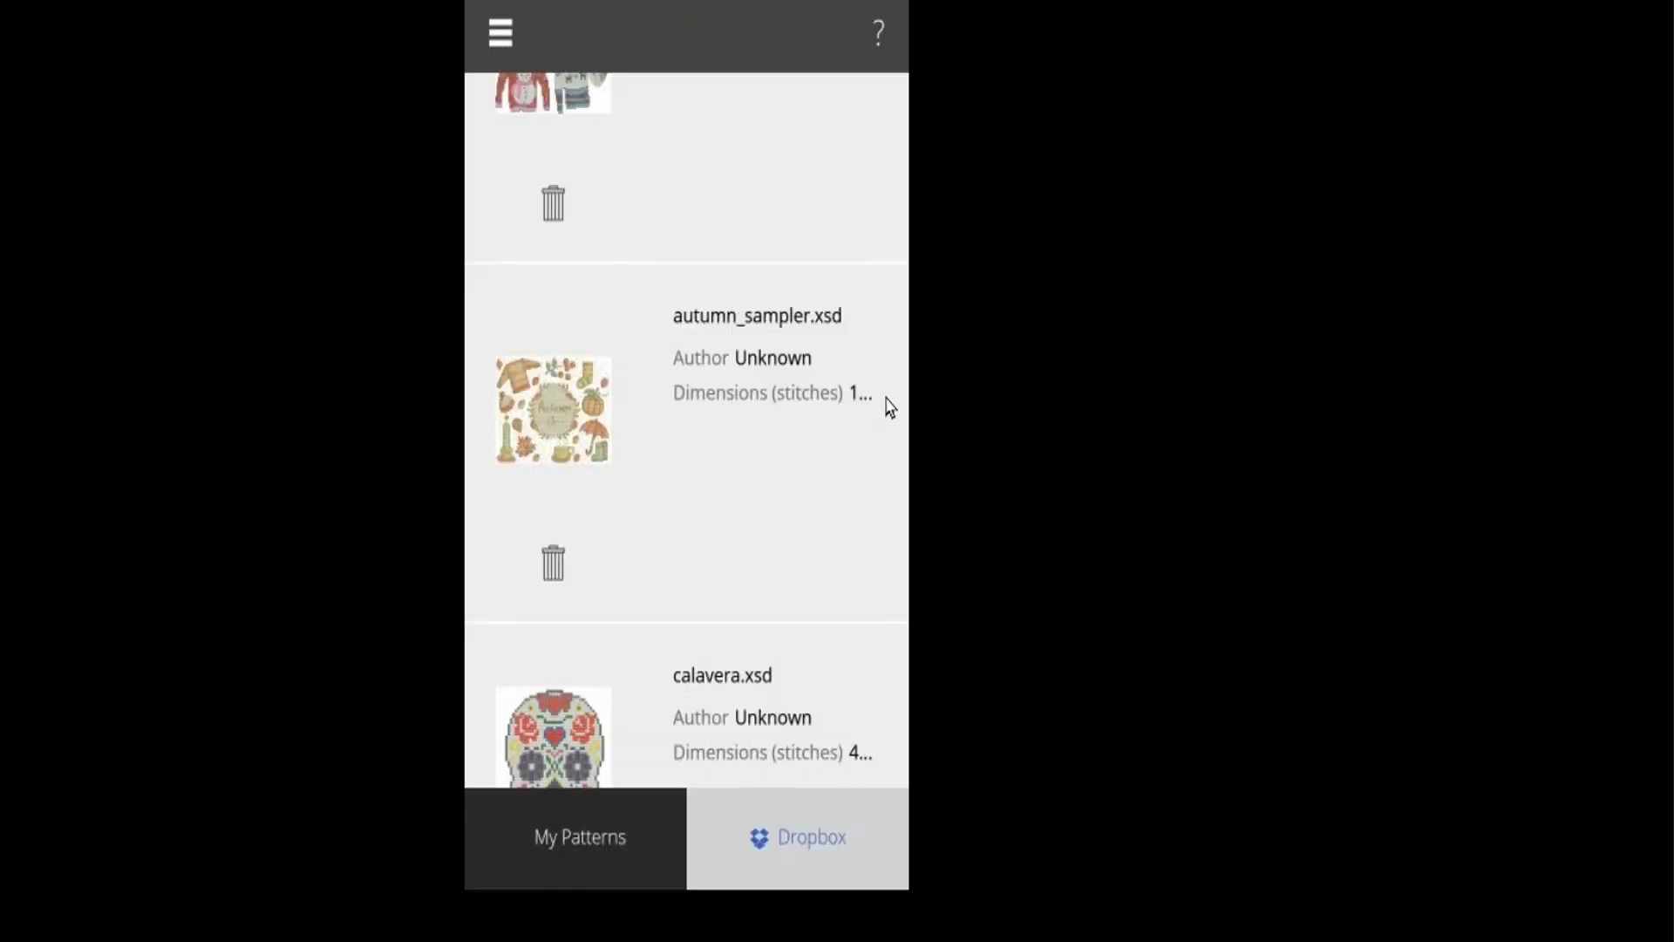
pyautogui.scroll(-5, 886, 404)
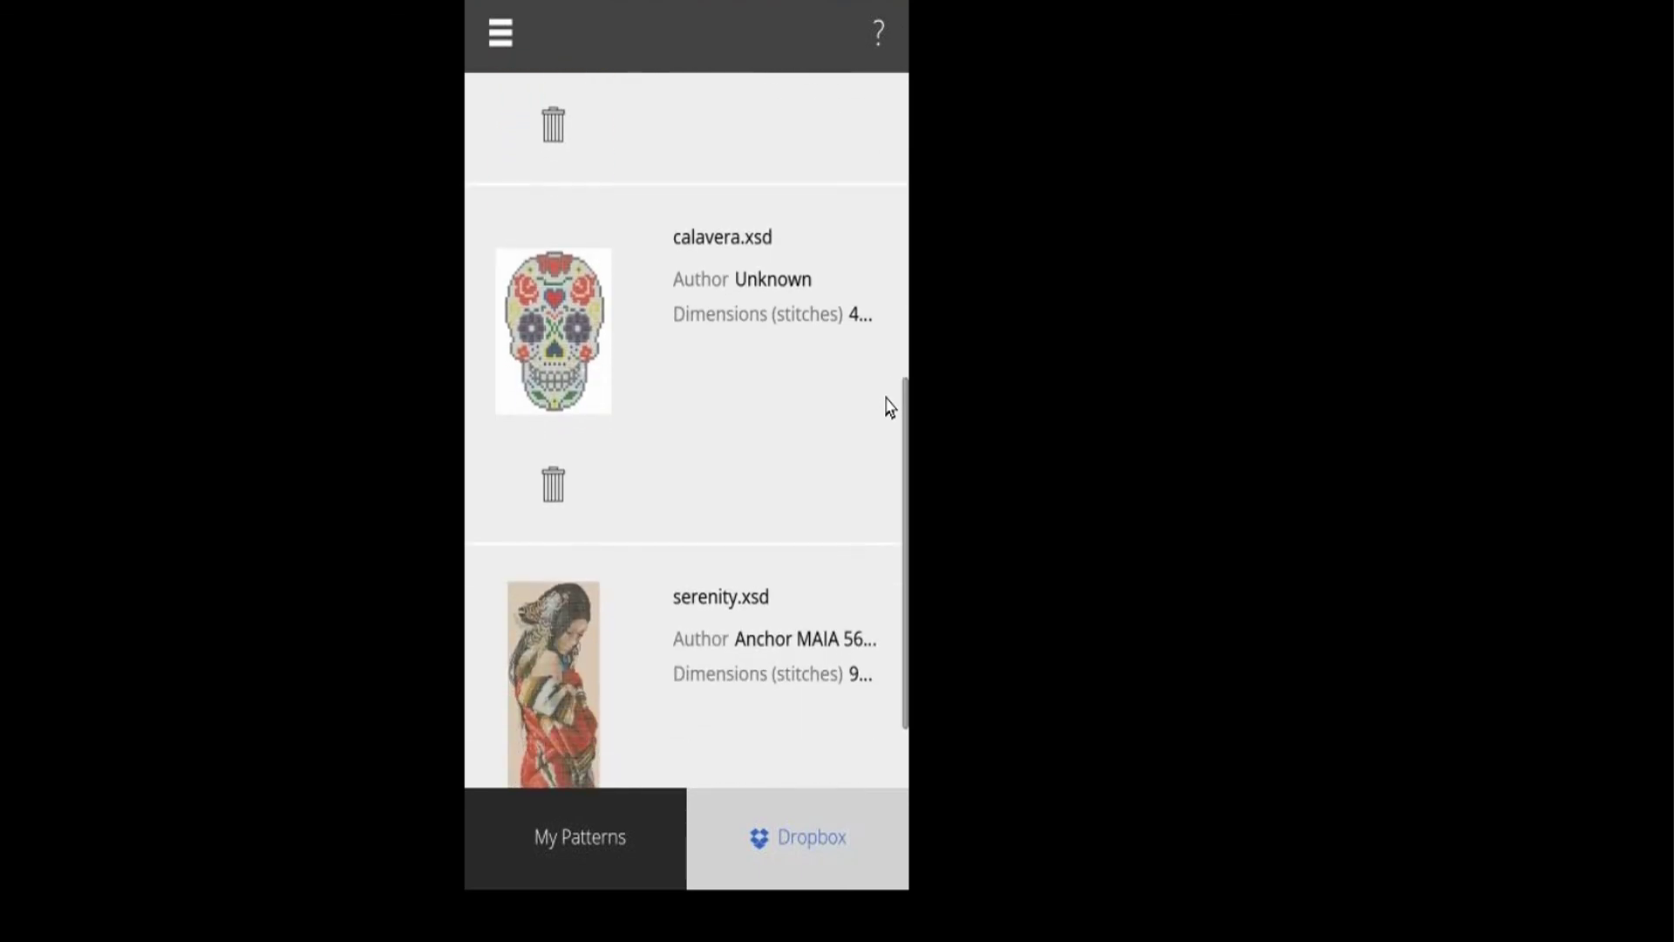
pyautogui.click(889, 407)
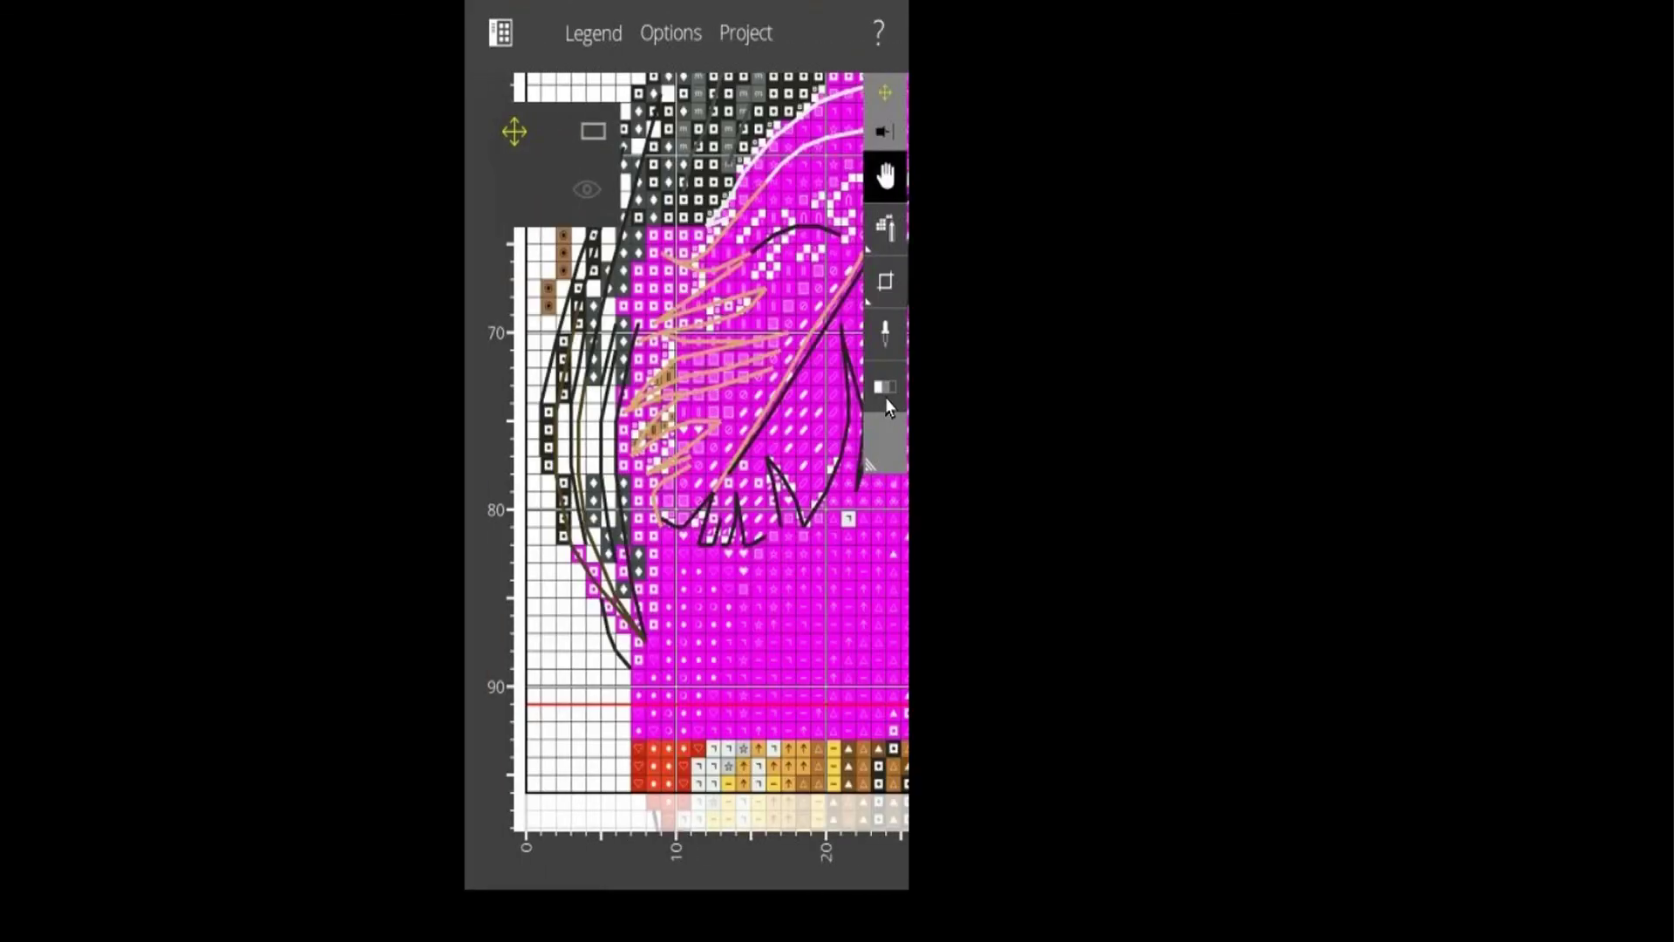
pyautogui.click(886, 393)
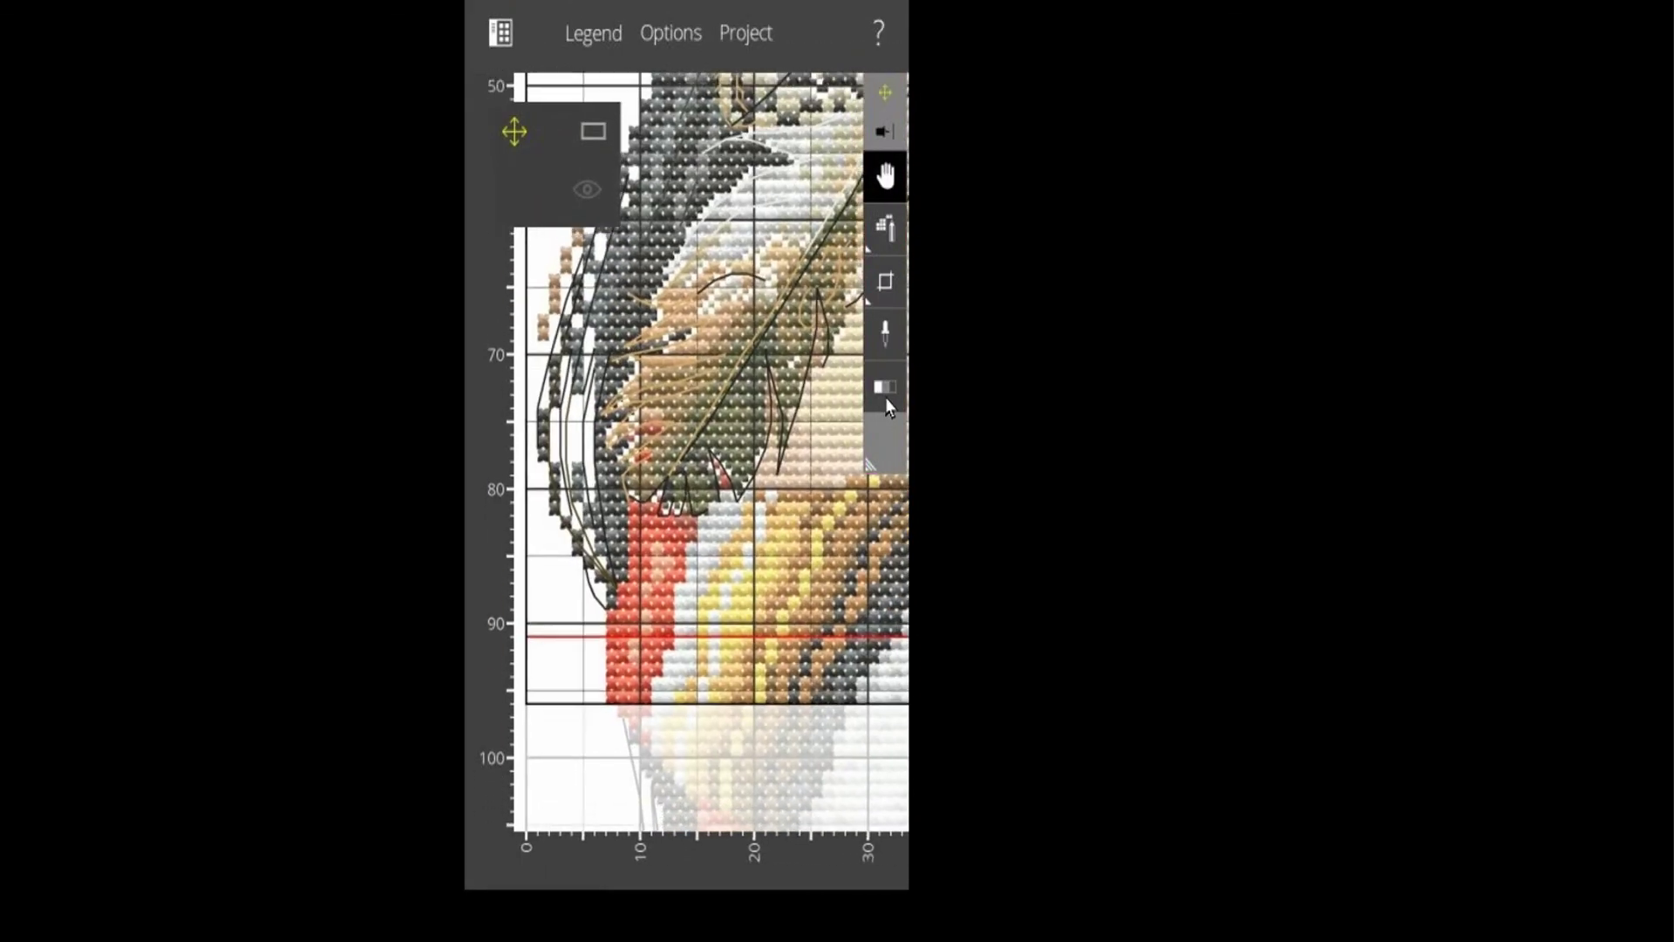